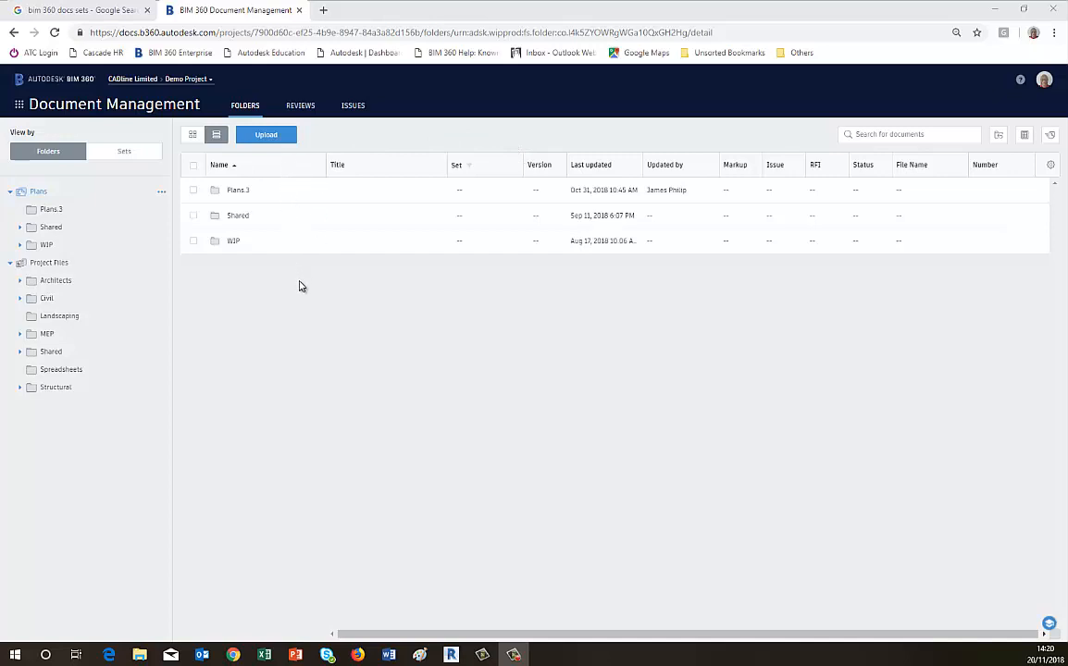
Upload the Revit files JP Apartment, JP Electrical, Jp Hotel 2, JP Hotel A and JP Hotel from the Training folder into Plans.
click(267, 137)
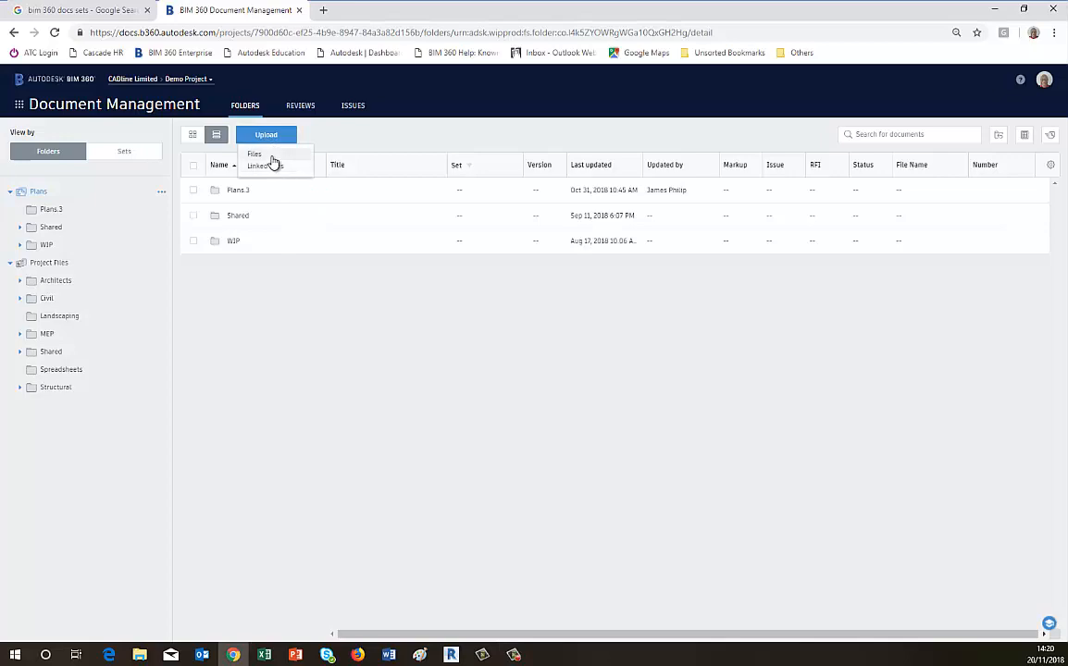
click(272, 155)
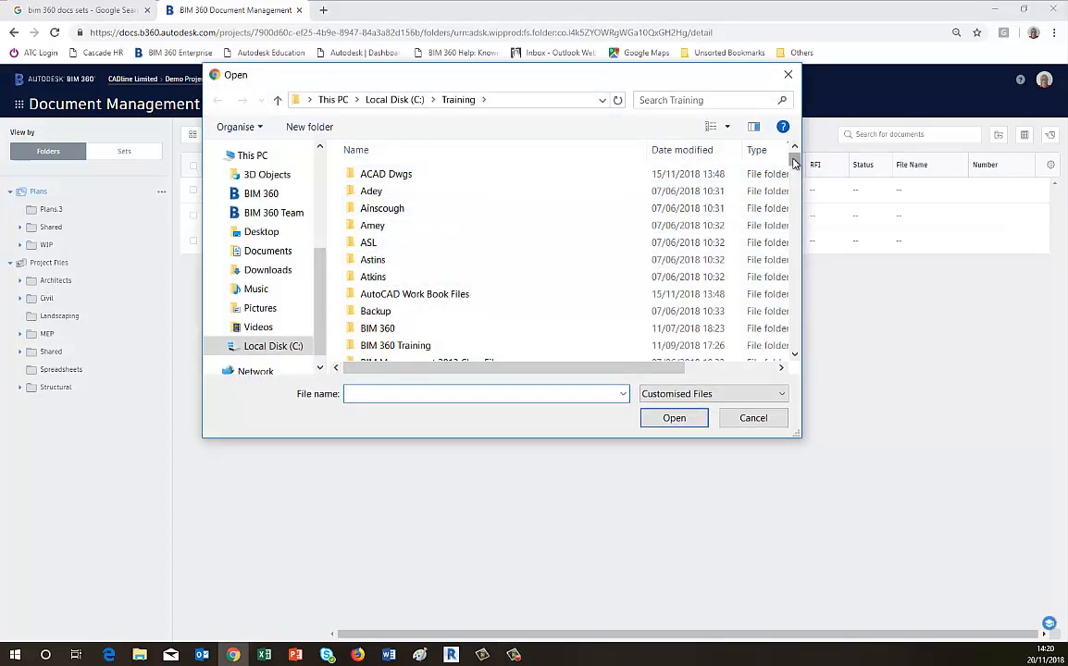
drag(794, 159, 794, 224)
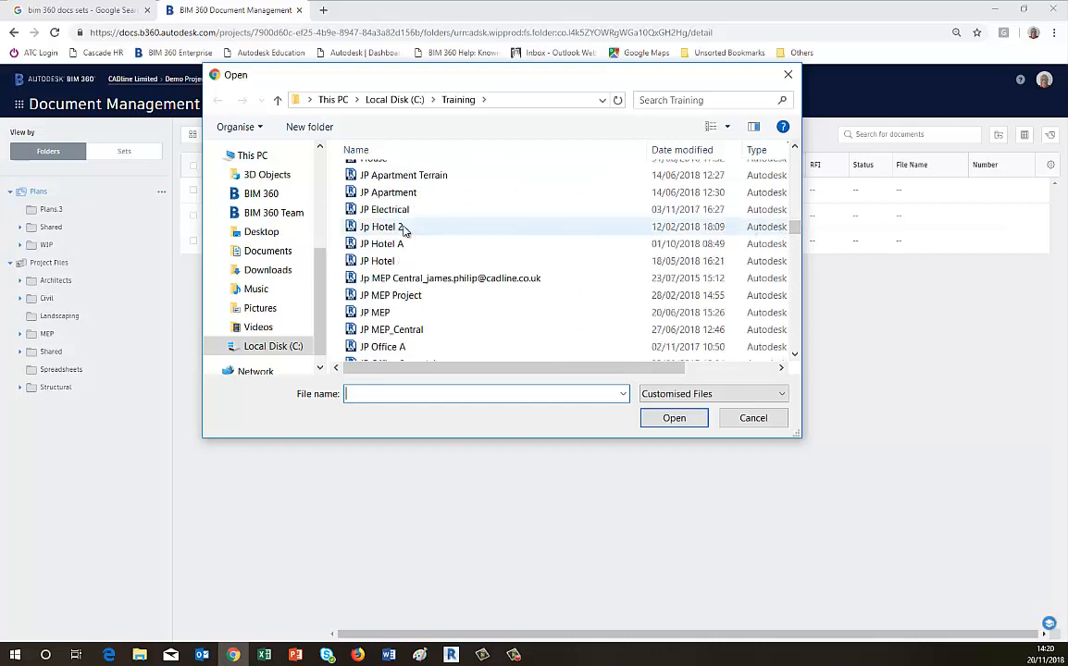
click(400, 196)
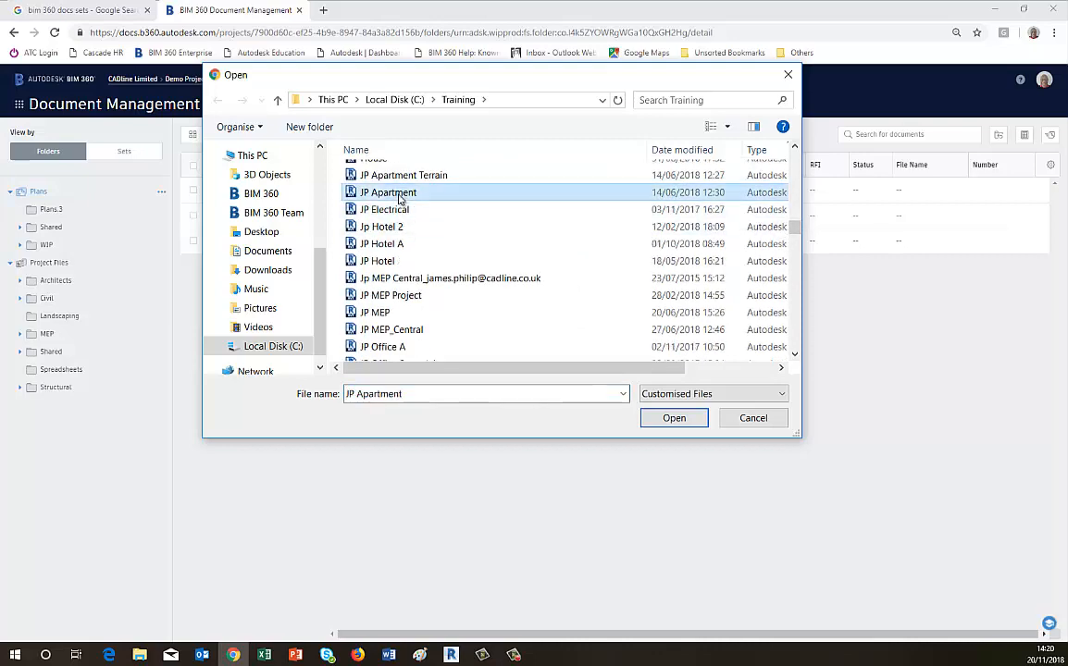
shift+click(377, 261)
click(675, 418)
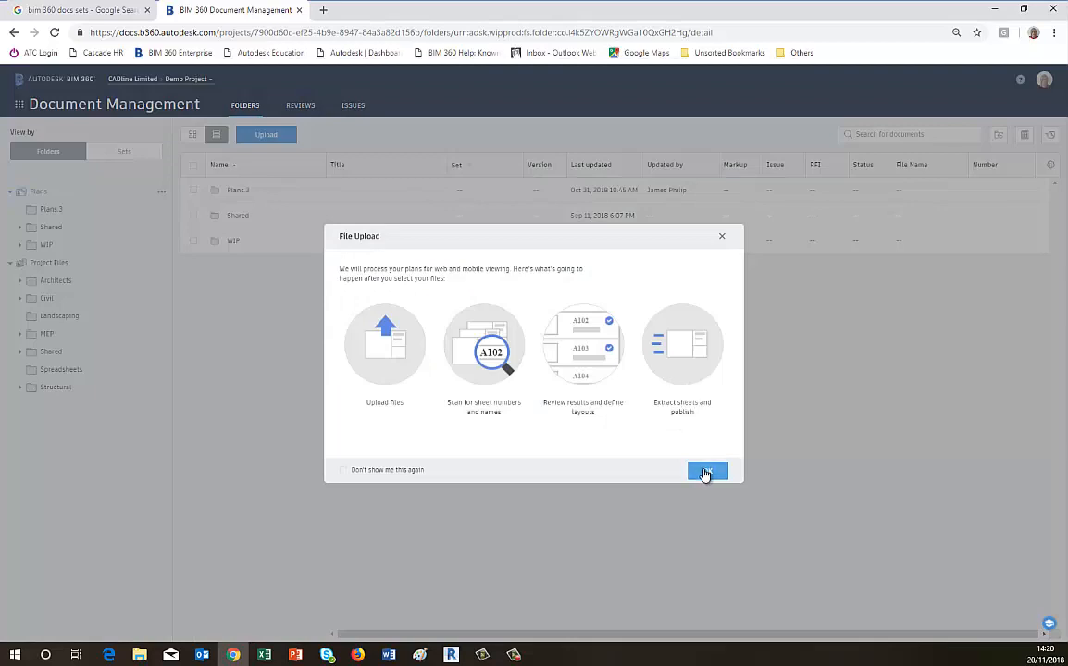
click(706, 472)
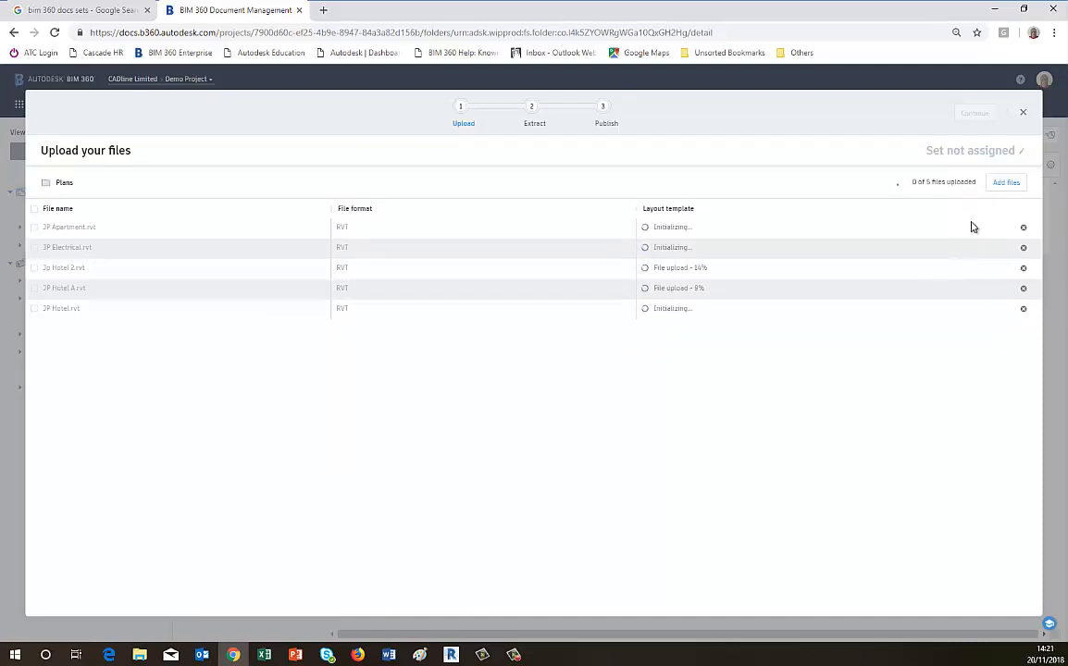
Assign the upload to a new set named Issue1 with issuance date Nov 20, 2018.
click(1021, 153)
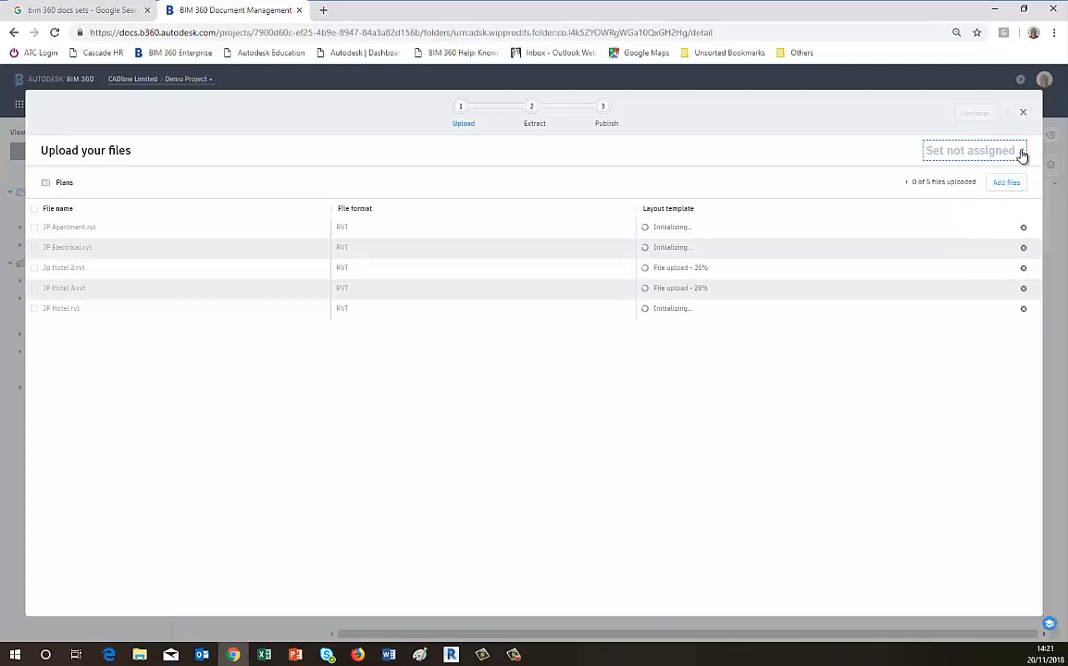
click(1022, 152)
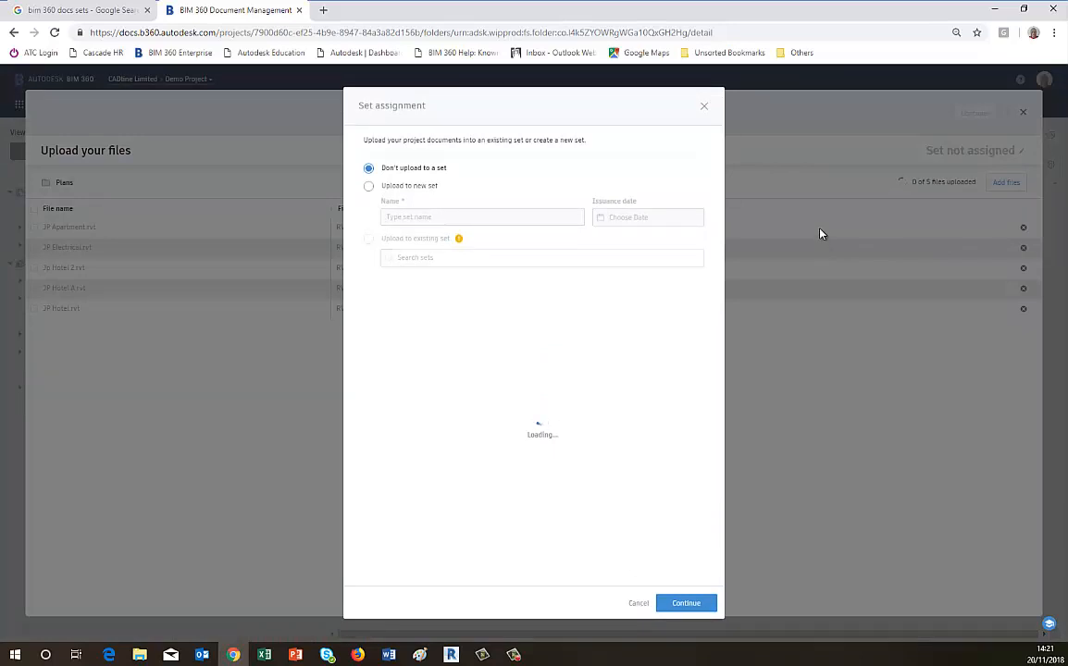
click(370, 189)
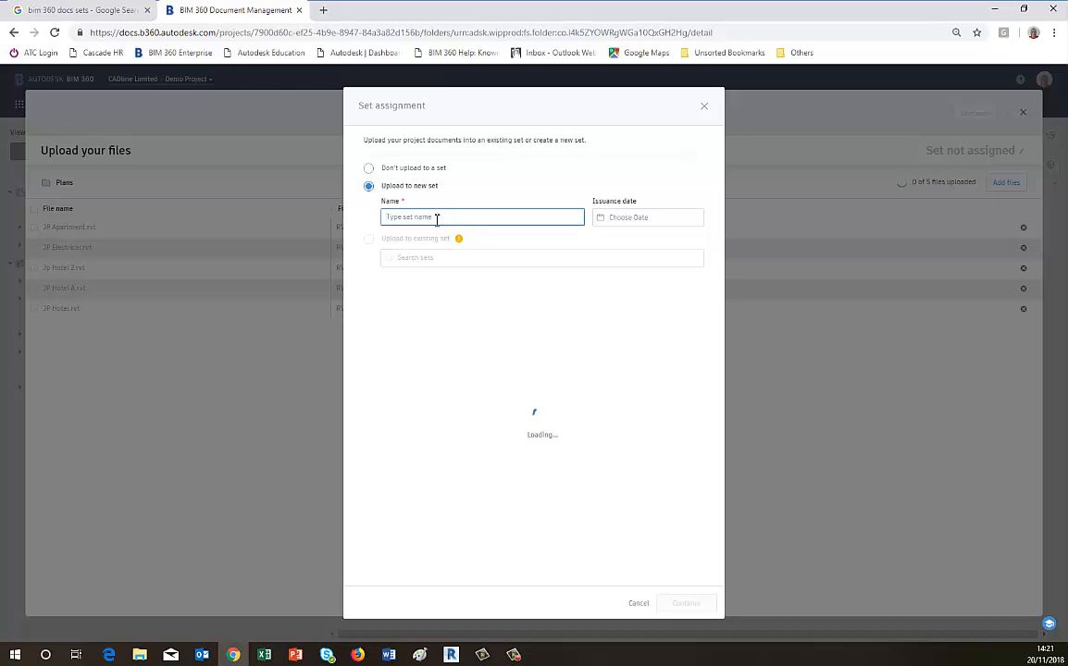
text(J)
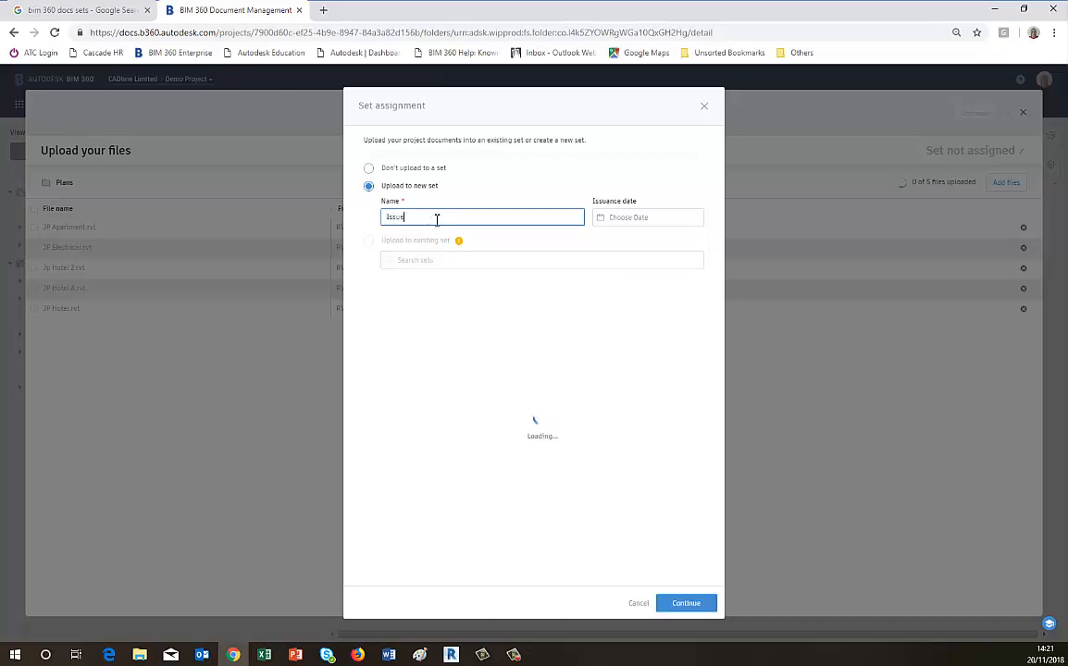
text(ssue1)
click(627, 218)
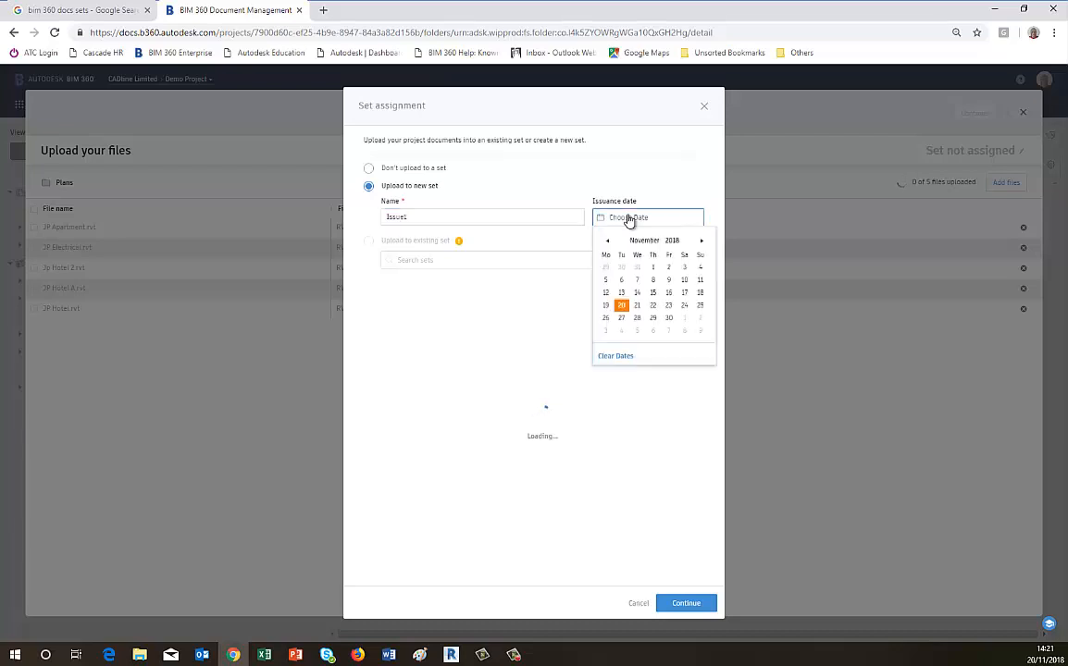
click(621, 306)
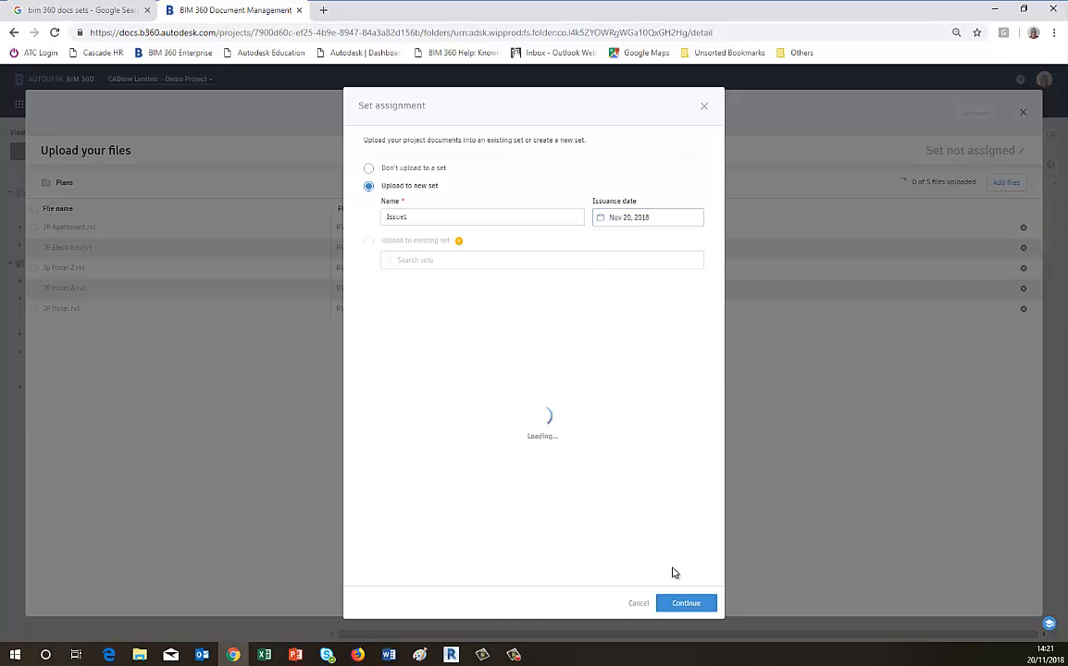
click(681, 604)
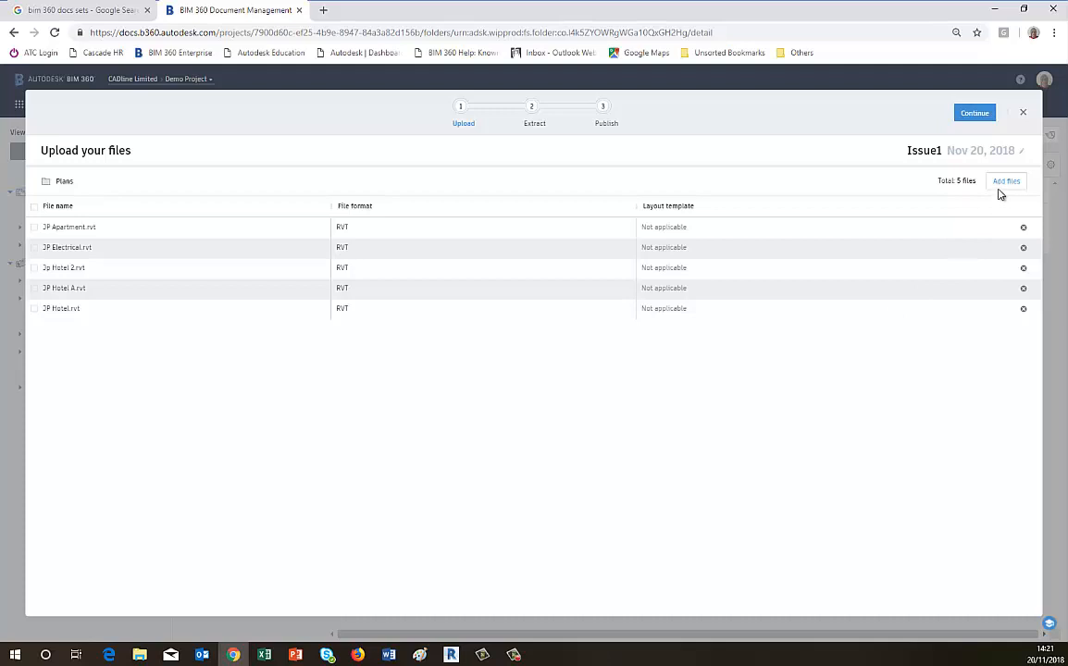
Continue the upload to extraction and publishing, then show the published documents in their folder.
click(977, 113)
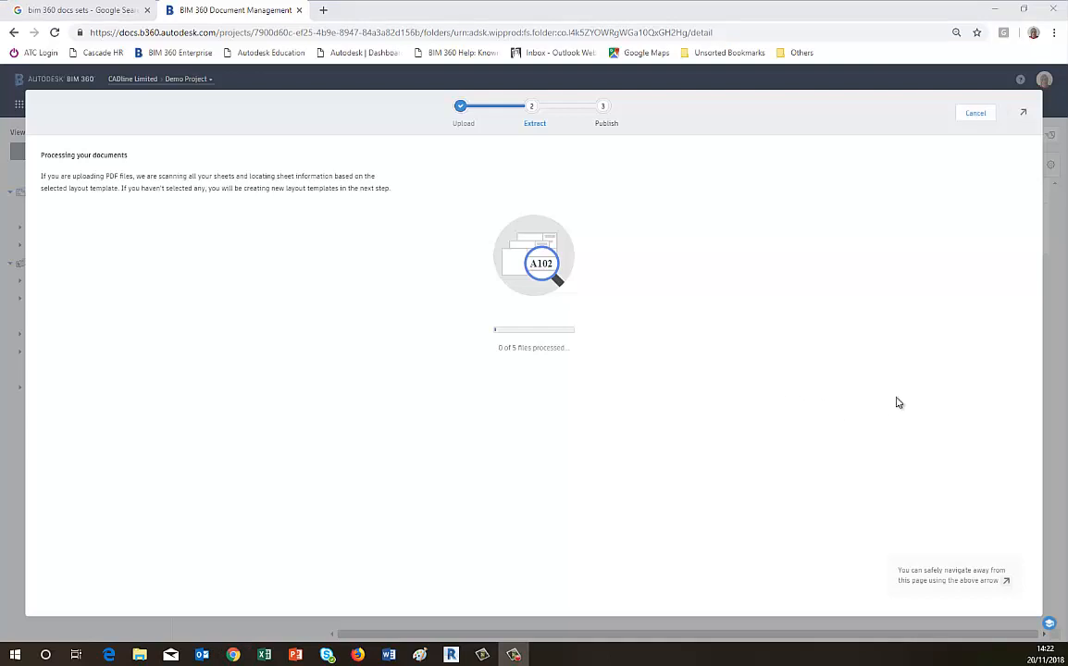
click(1025, 113)
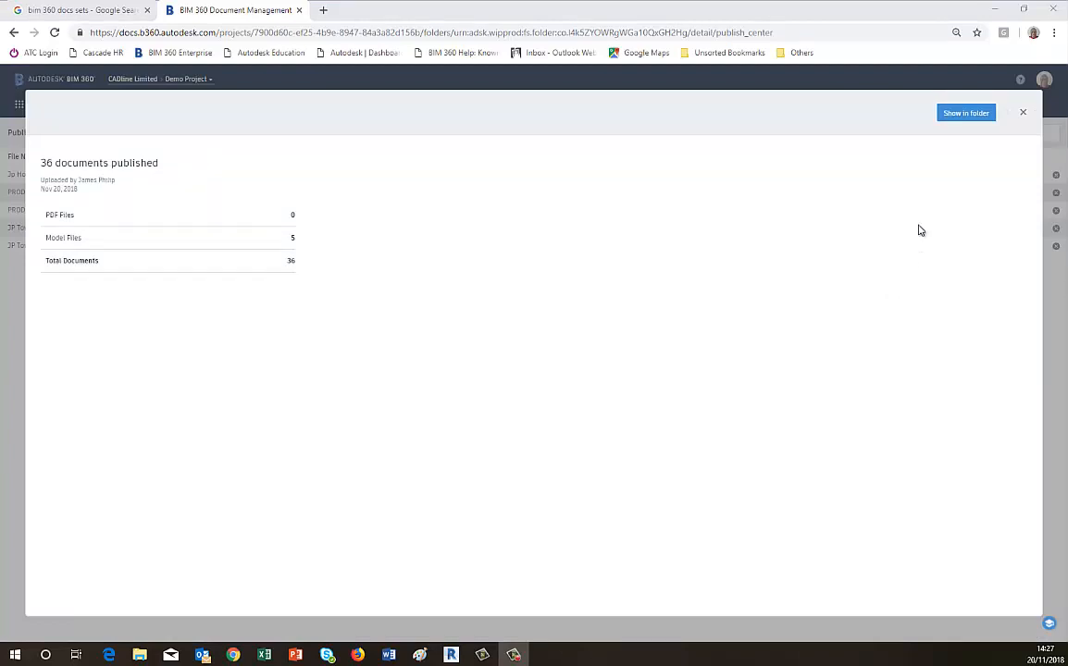
click(960, 116)
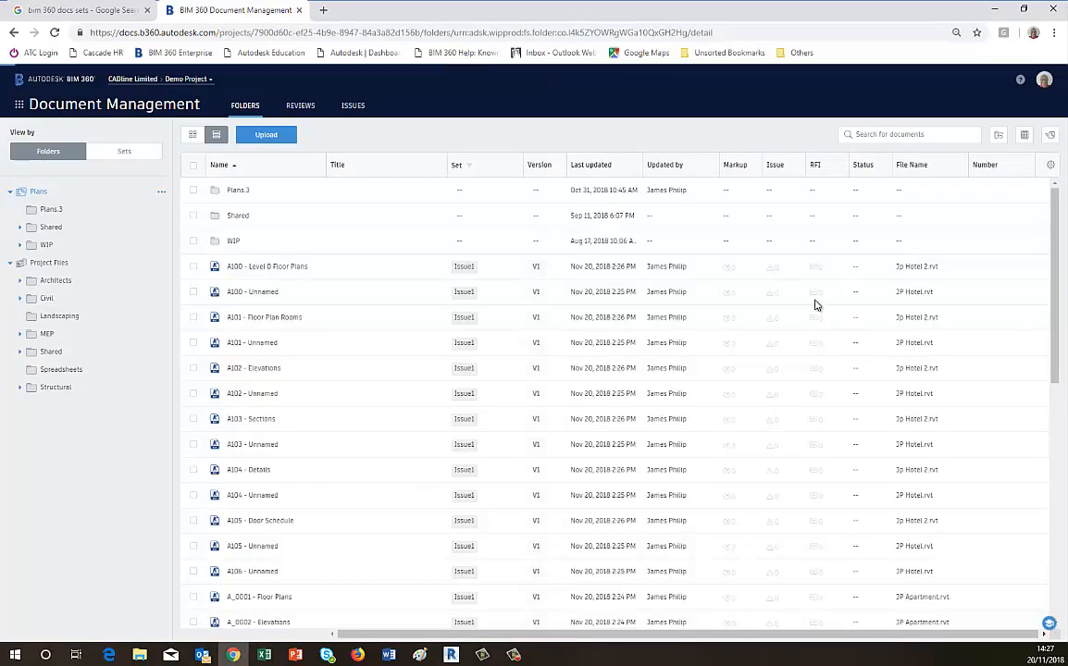
Scroll through the published sheets listed in the Plans folder.
scroll(815, 305, down, 3)
scroll(815, 305, down, 1)
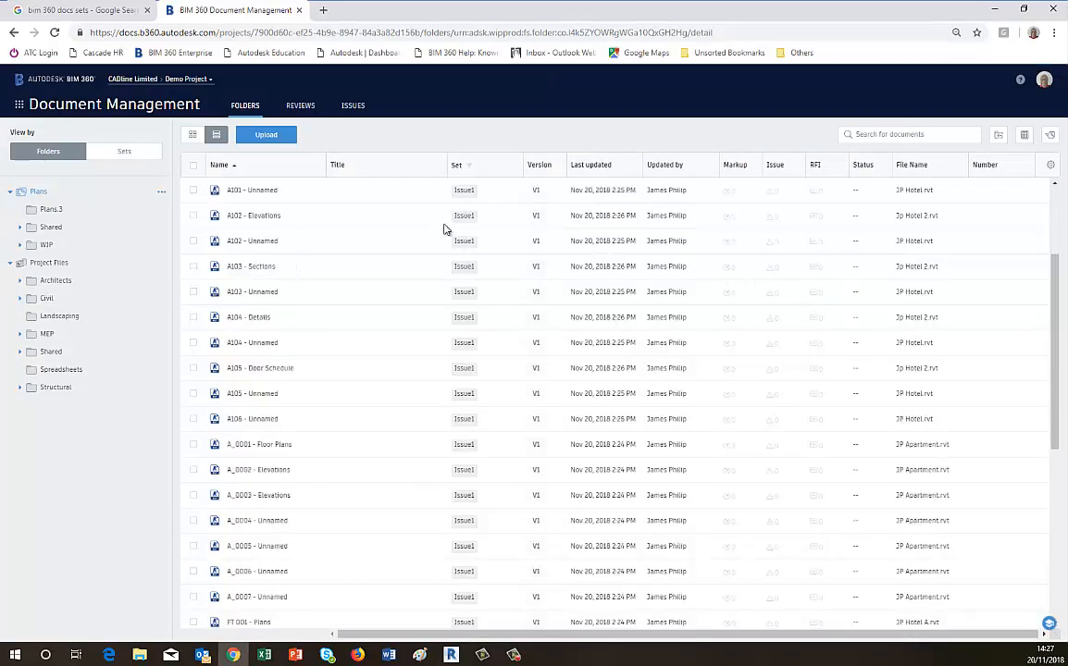
scroll(501, 424, down, 5)
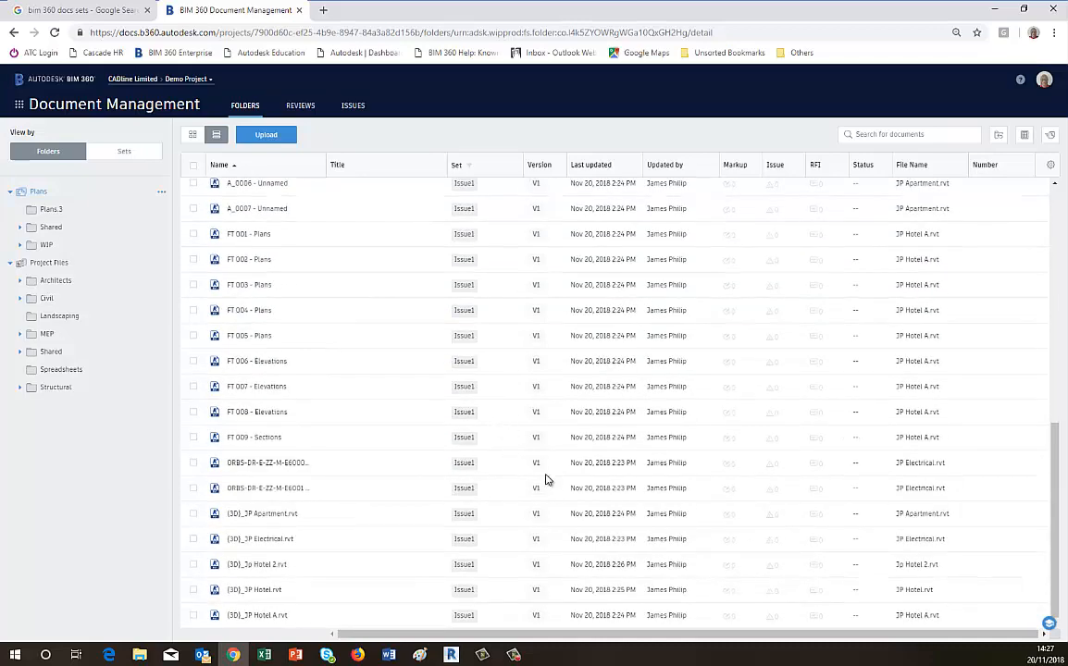
Switch to viewing documents by set and scroll through the current set list.
click(129, 154)
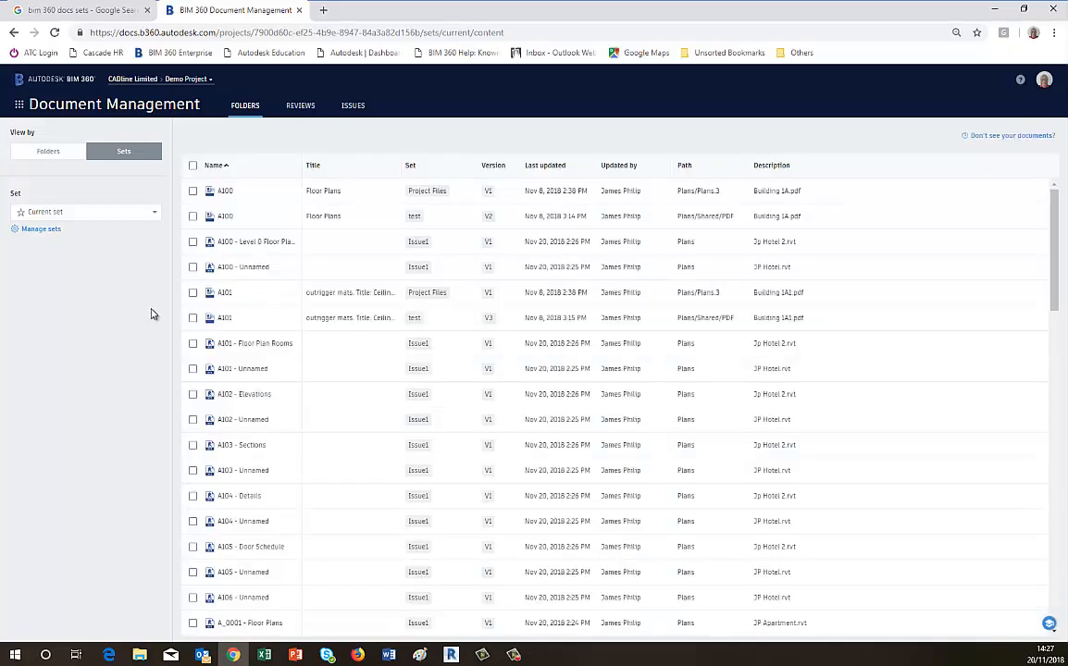
scroll(262, 317, down, 3)
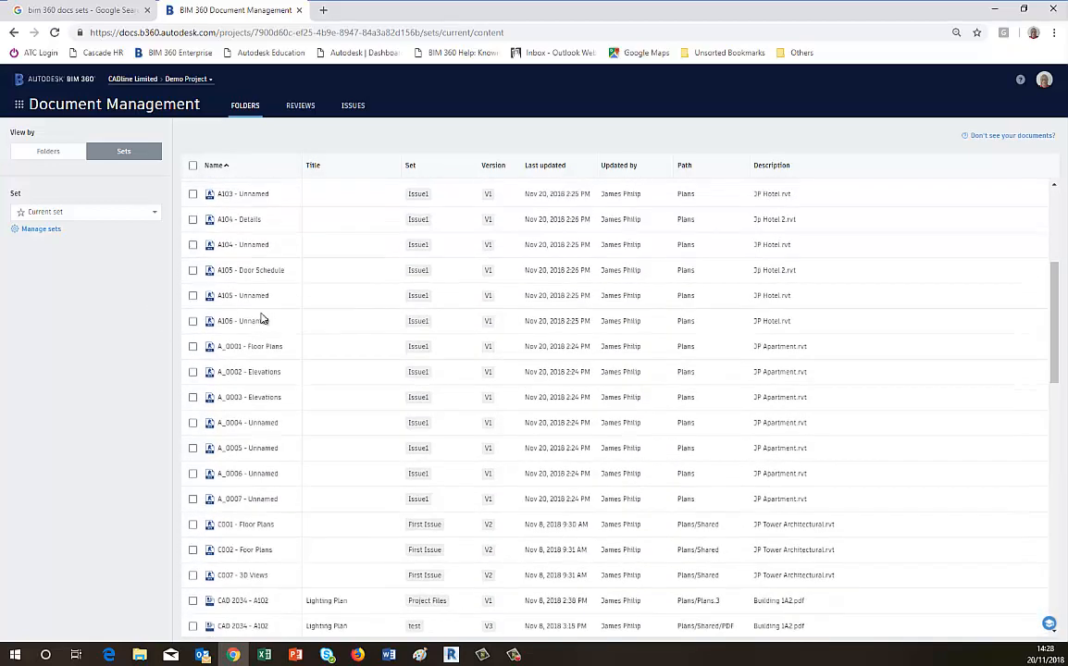
scroll(262, 317, down, 12)
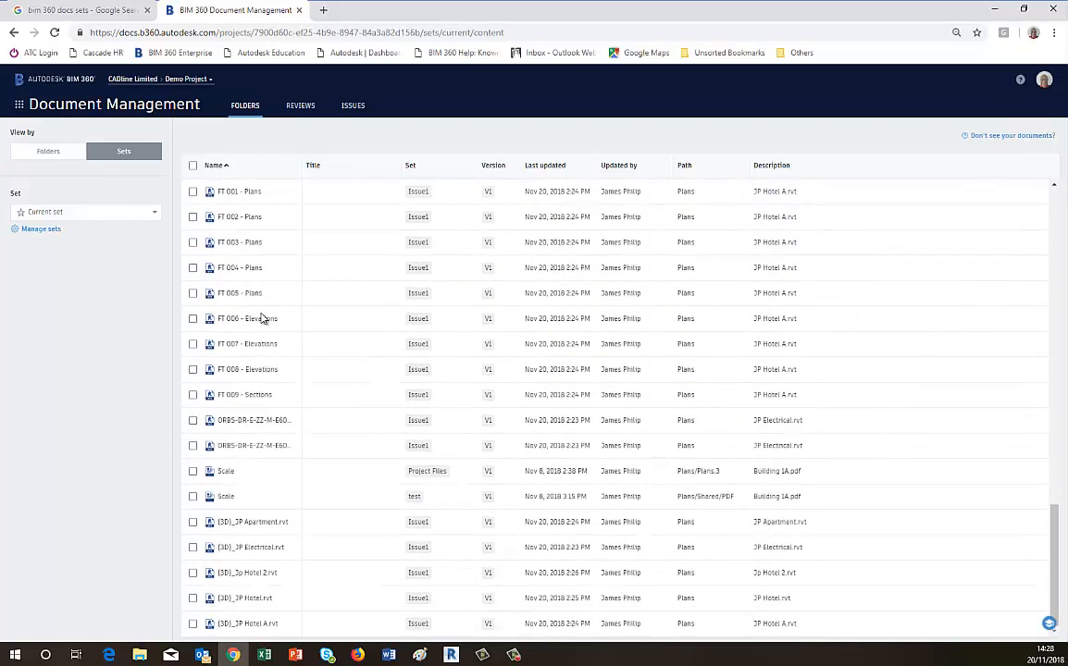
scroll(261, 318, up, 10)
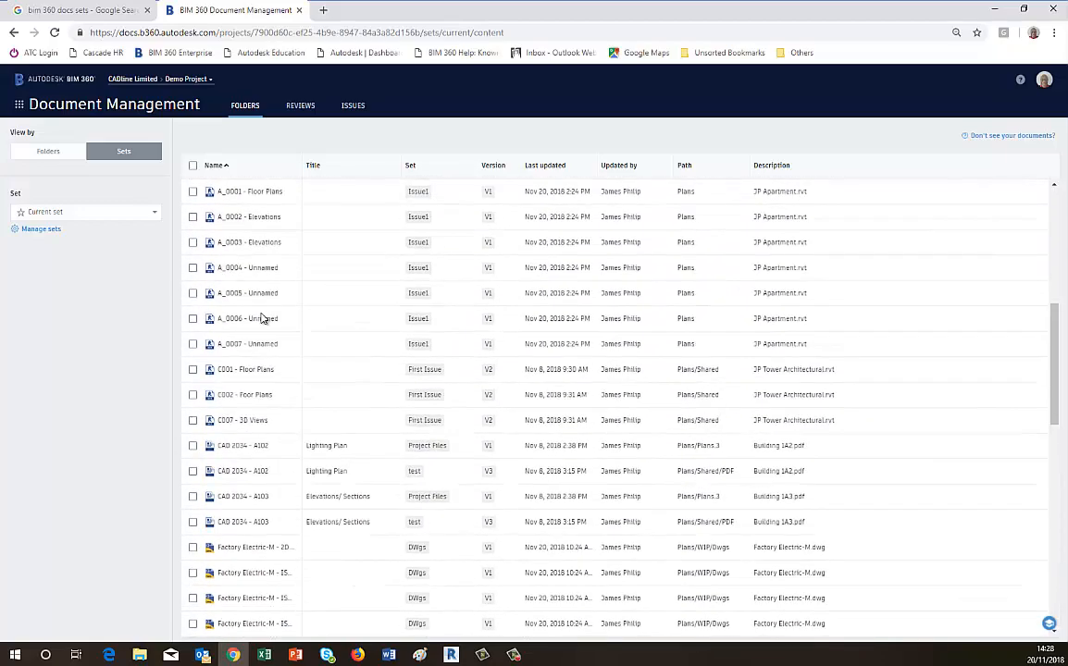
scroll(262, 317, up, 8)
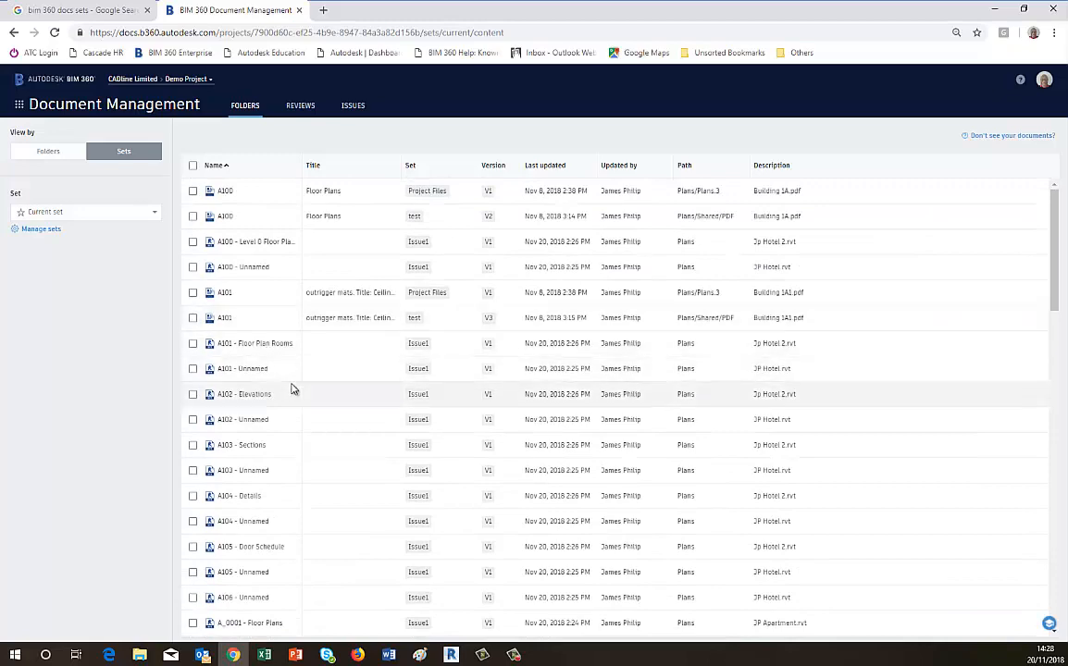
Filter the set view to the Issue1 set and browse its documents, then filter to the DWgs set.
click(154, 214)
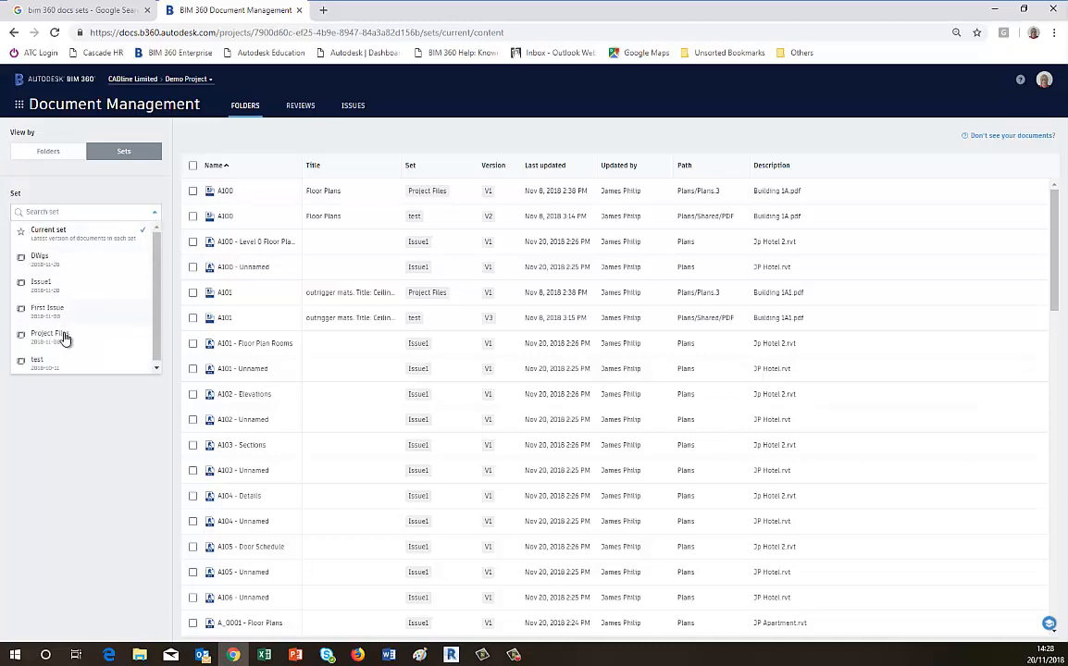
click(43, 285)
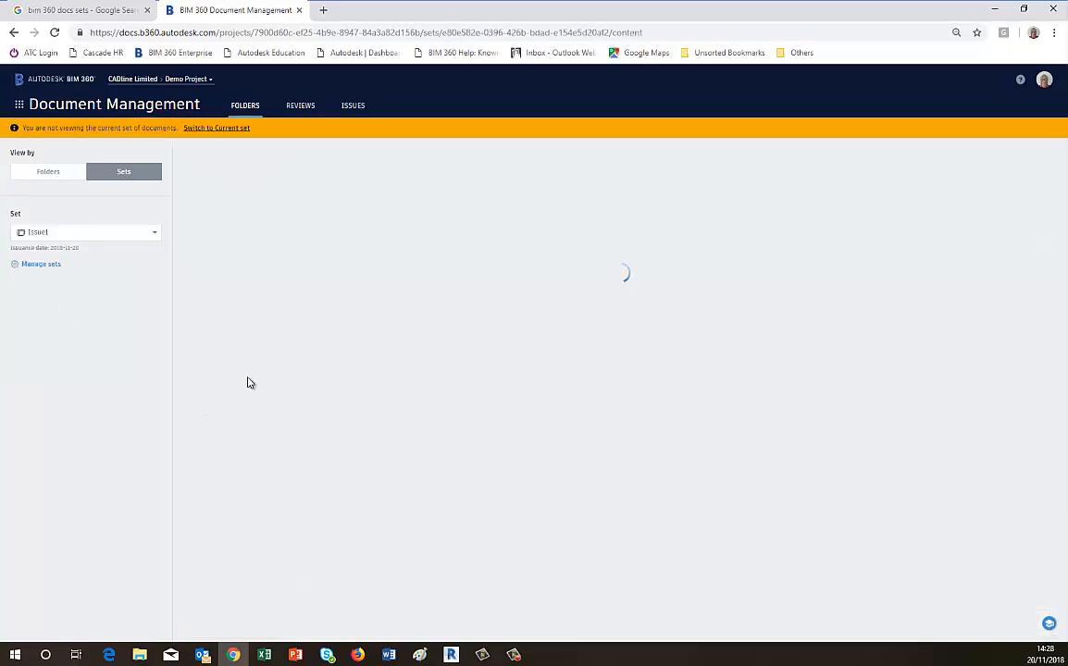
scroll(351, 355, down, 5)
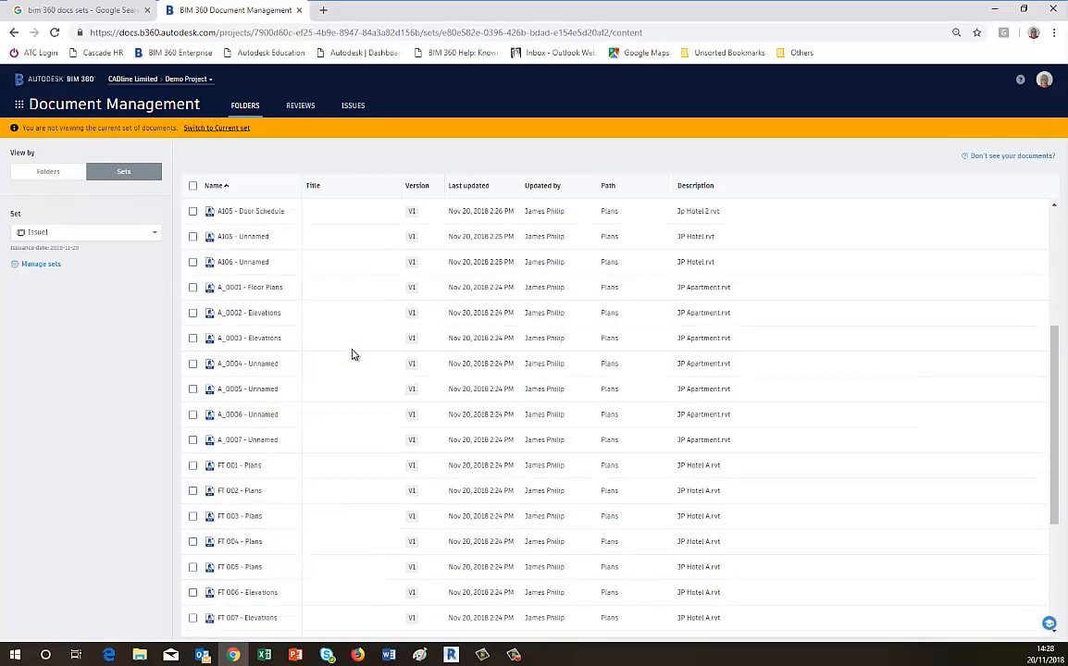
scroll(351, 355, down, 1)
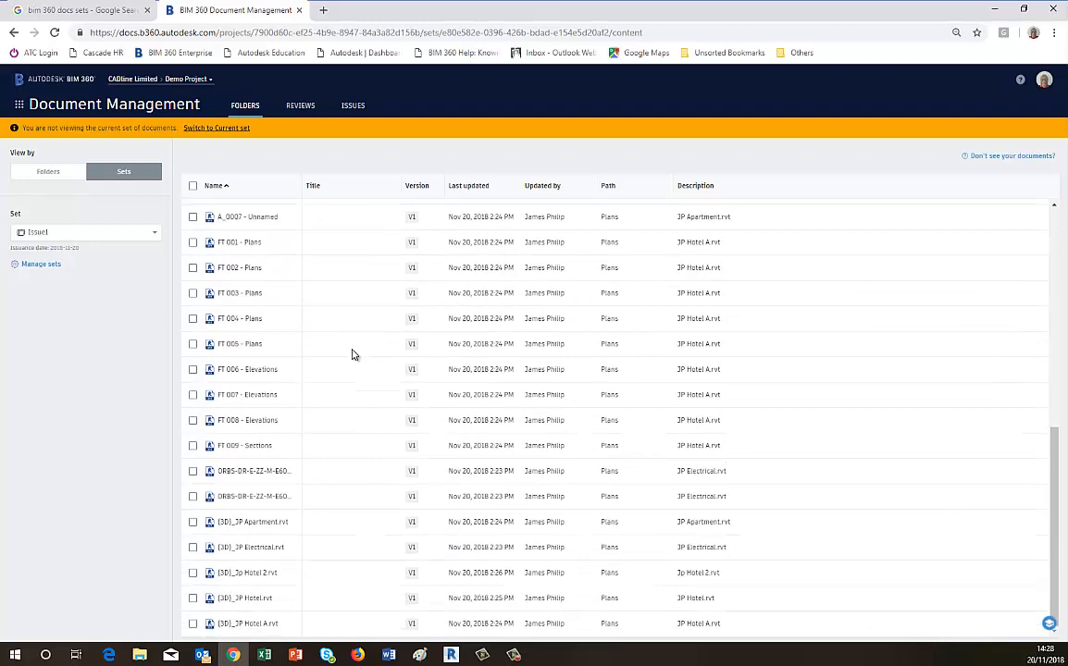
scroll(351, 355, up, 5)
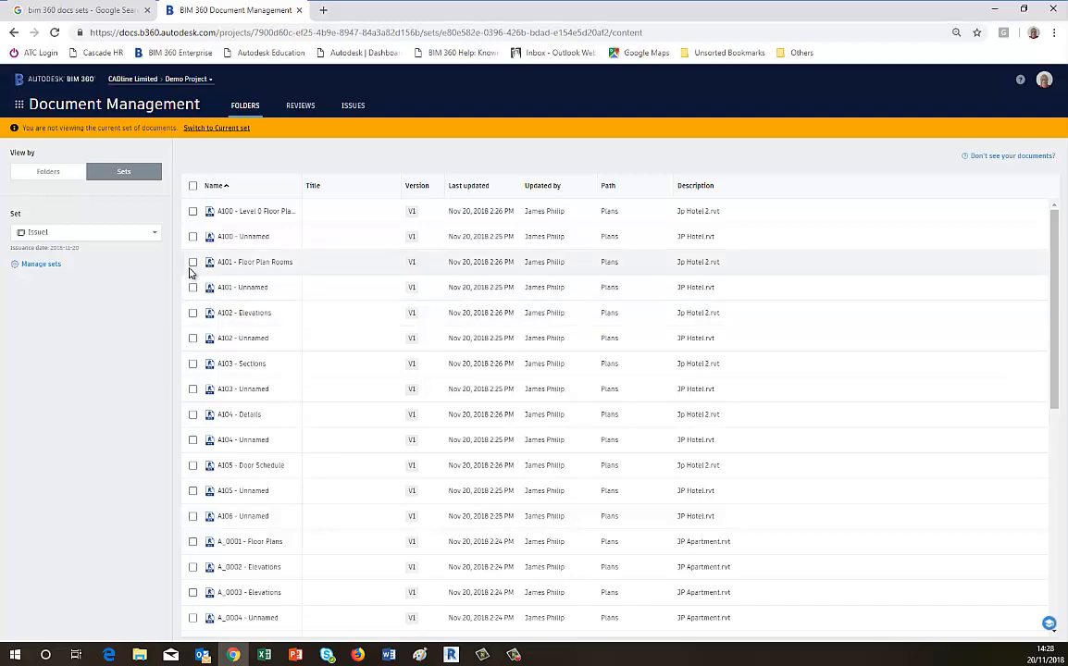
click(152, 233)
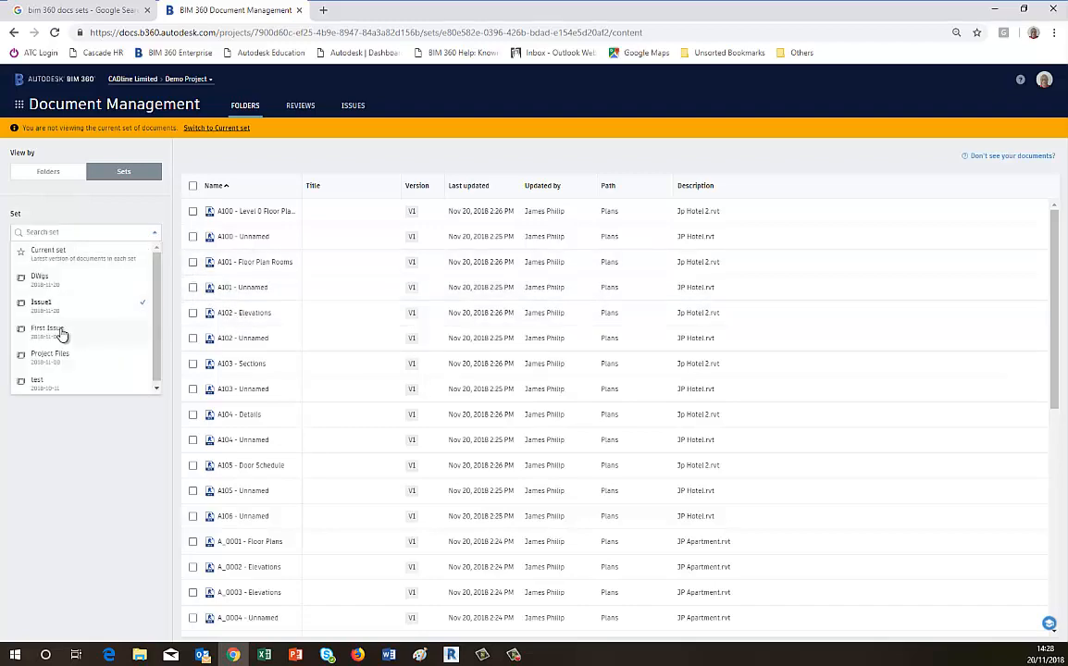
click(30, 279)
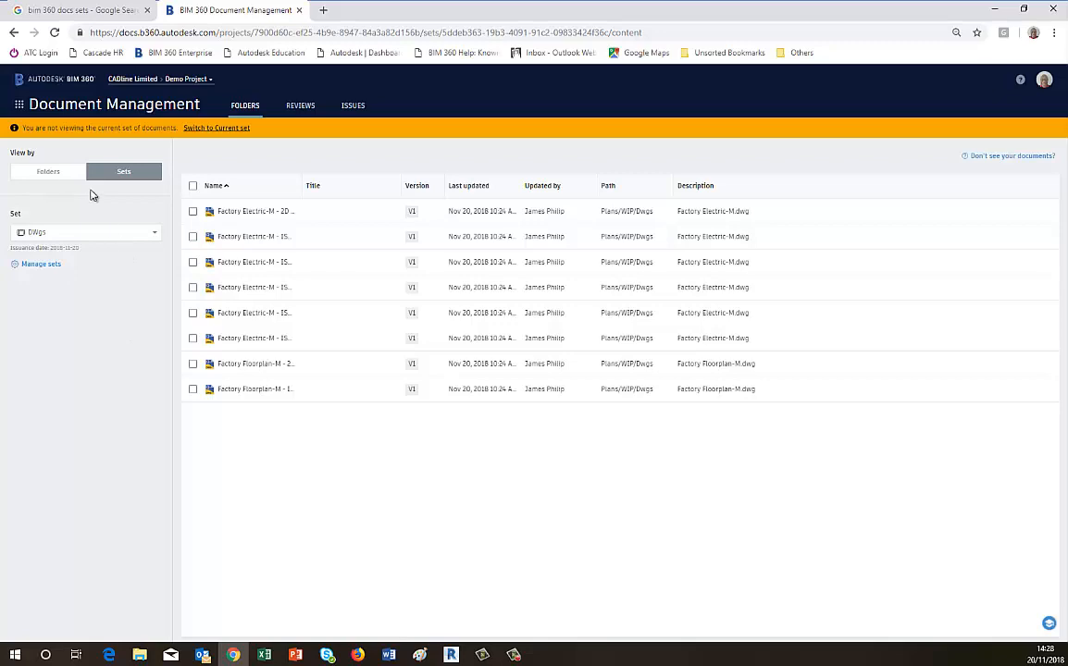
Return to folder view, open the Shared folder under Plans and select documents C003 through C006.
click(61, 170)
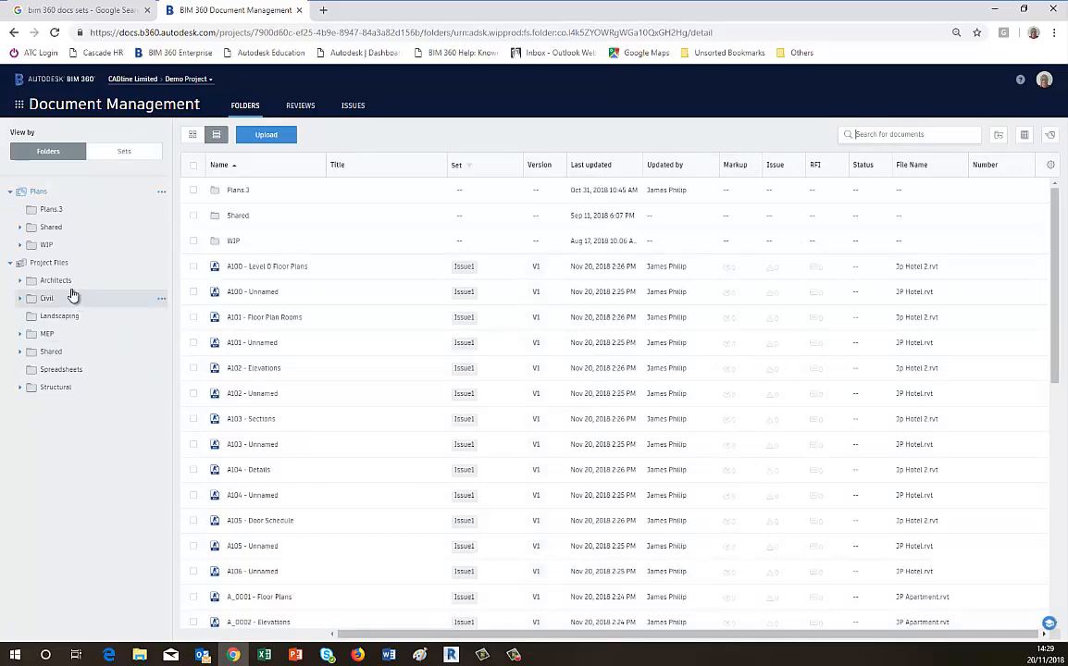
click(56, 230)
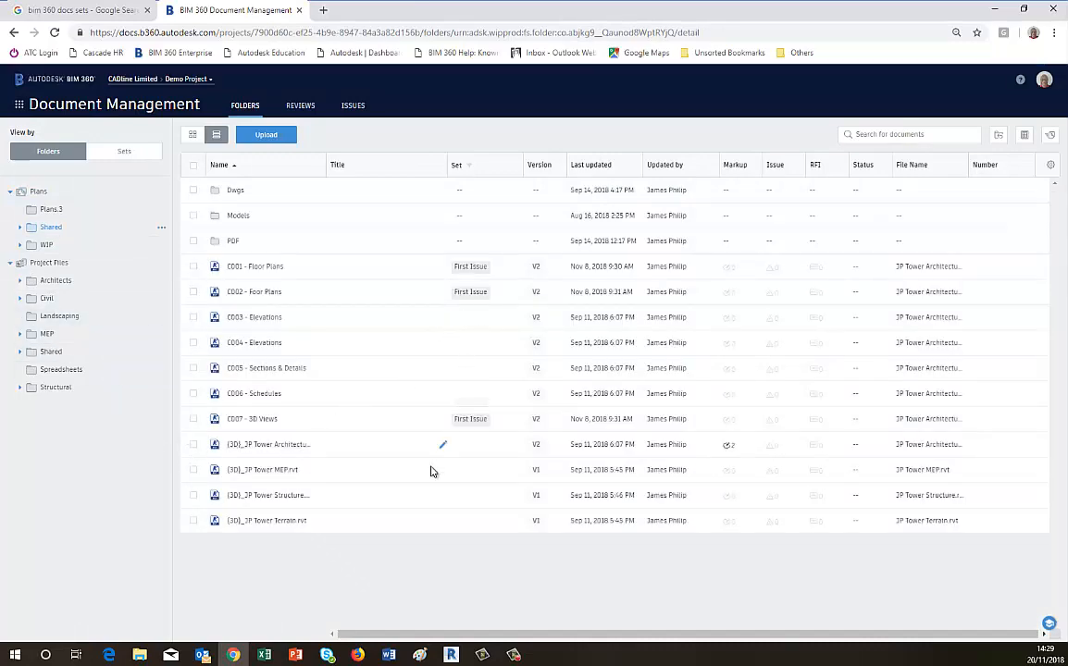
click(194, 318)
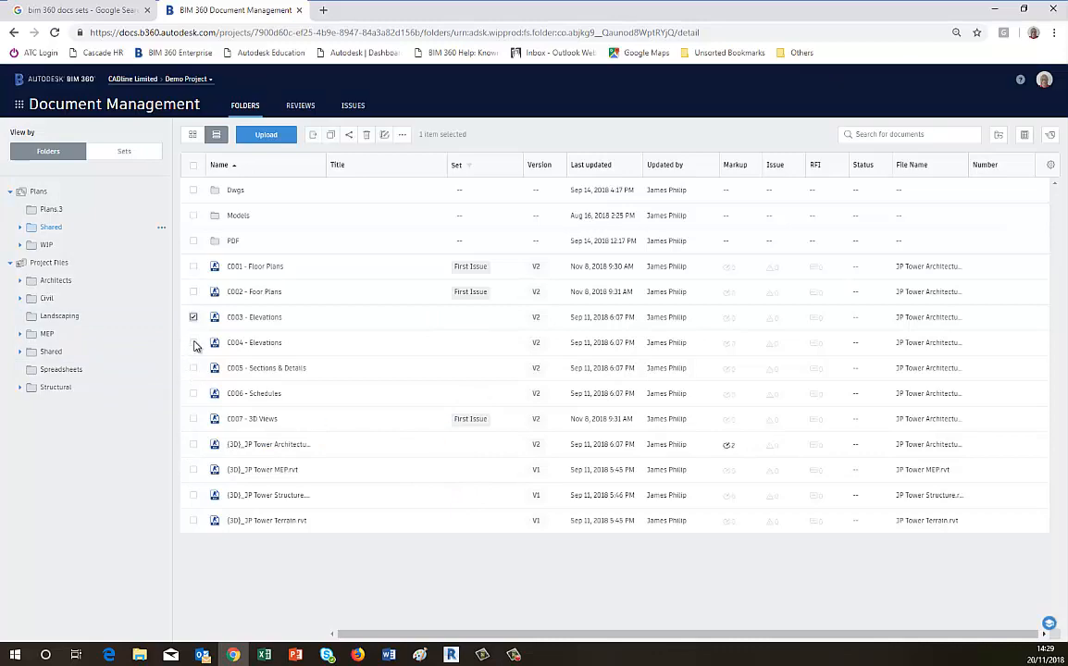
click(194, 343)
click(193, 369)
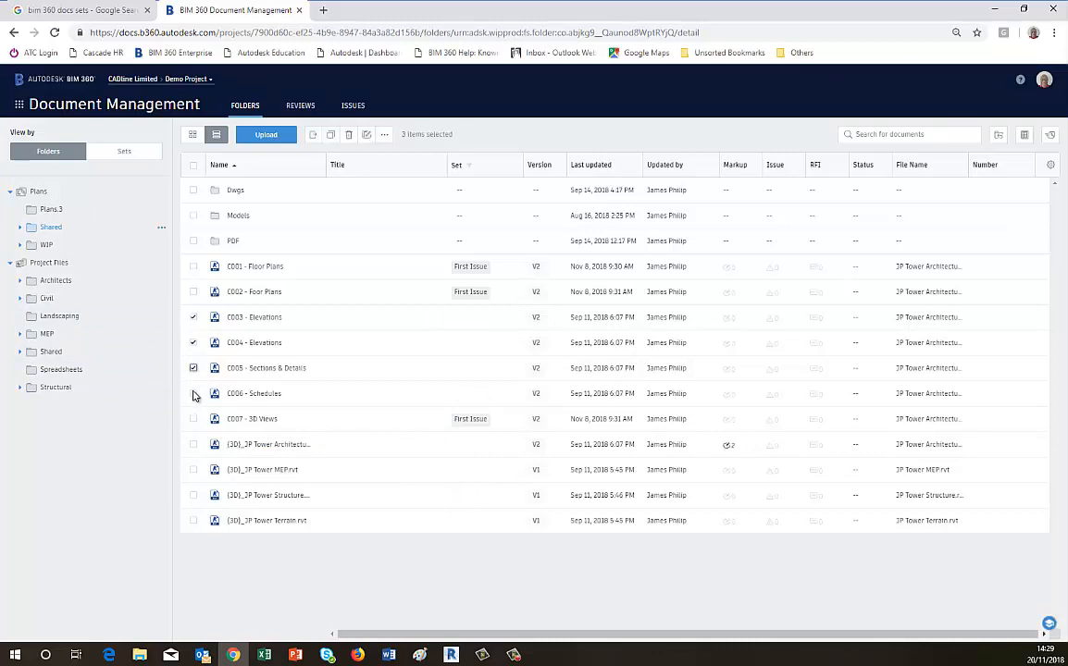
click(193, 394)
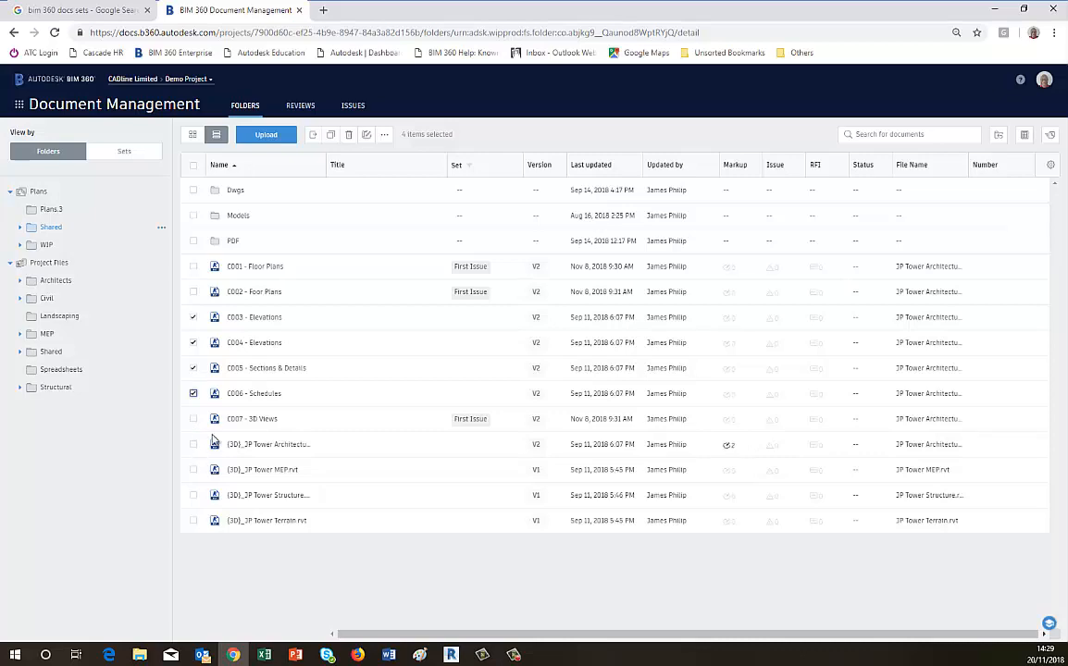
Move the selected documents C003 through C006 to the existing Issue1 set.
click(367, 138)
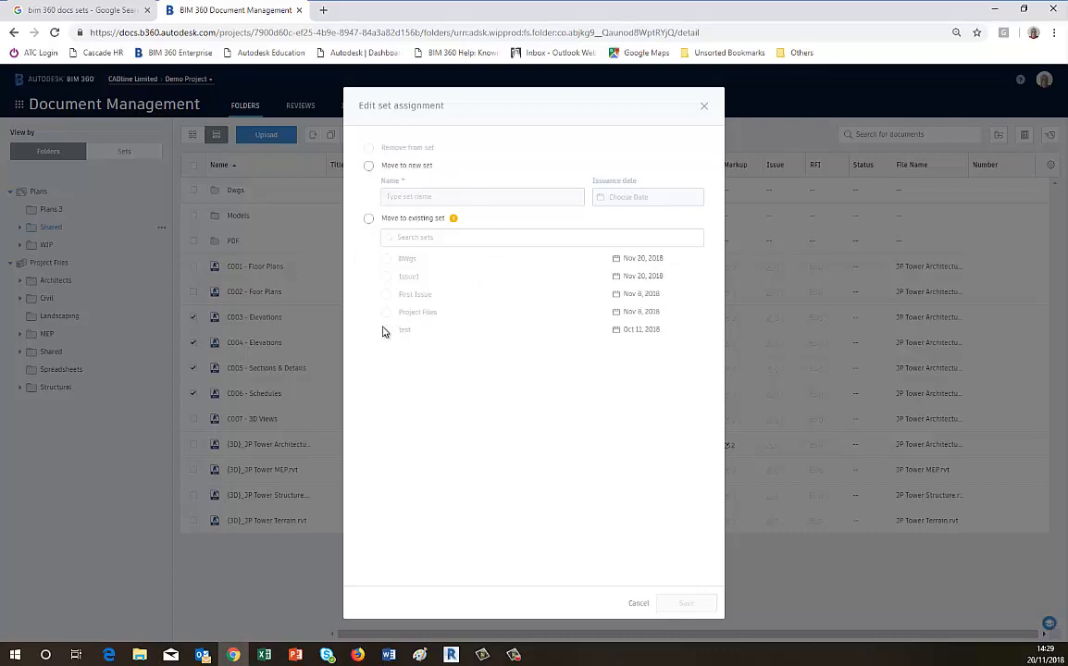
click(369, 218)
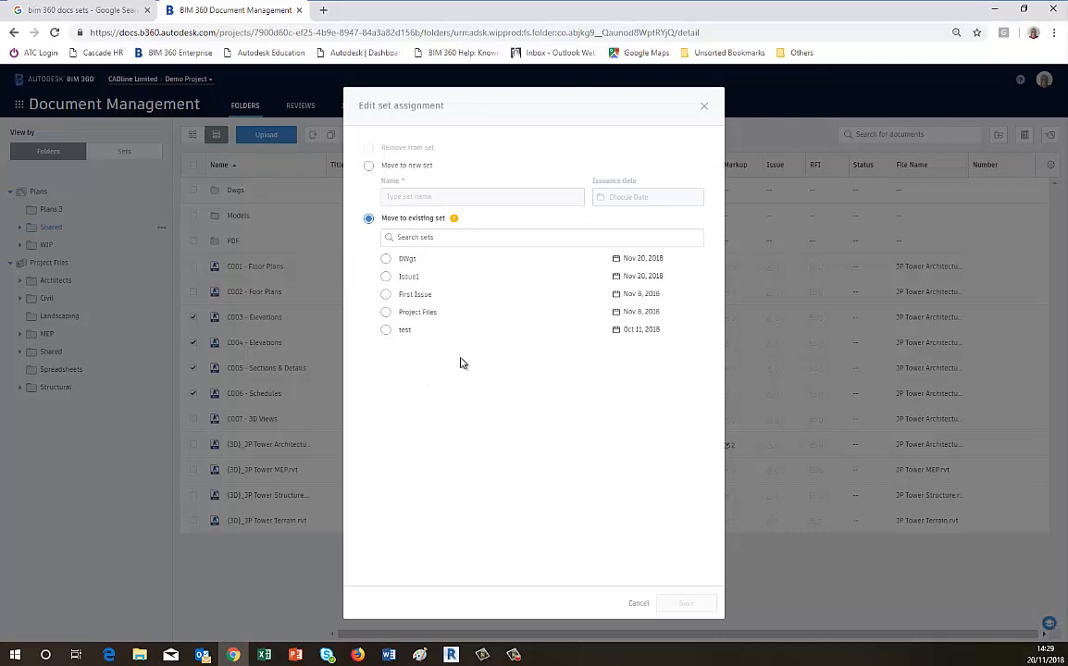
click(387, 278)
click(686, 603)
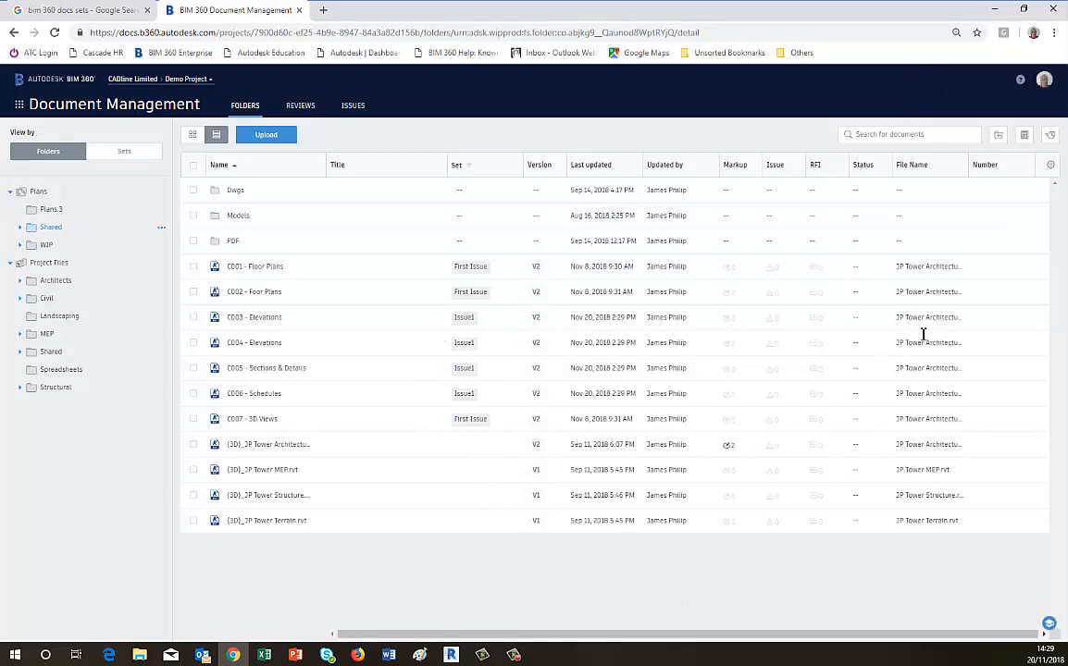
Open the document log export for the Shared folder and cancel it.
click(1025, 136)
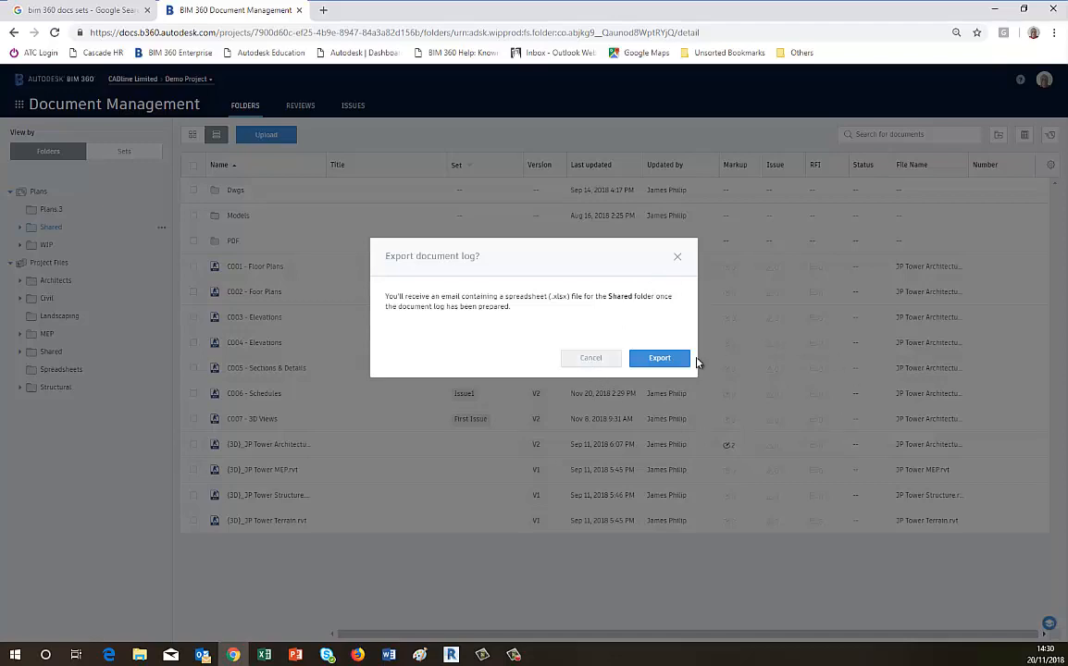
click(592, 358)
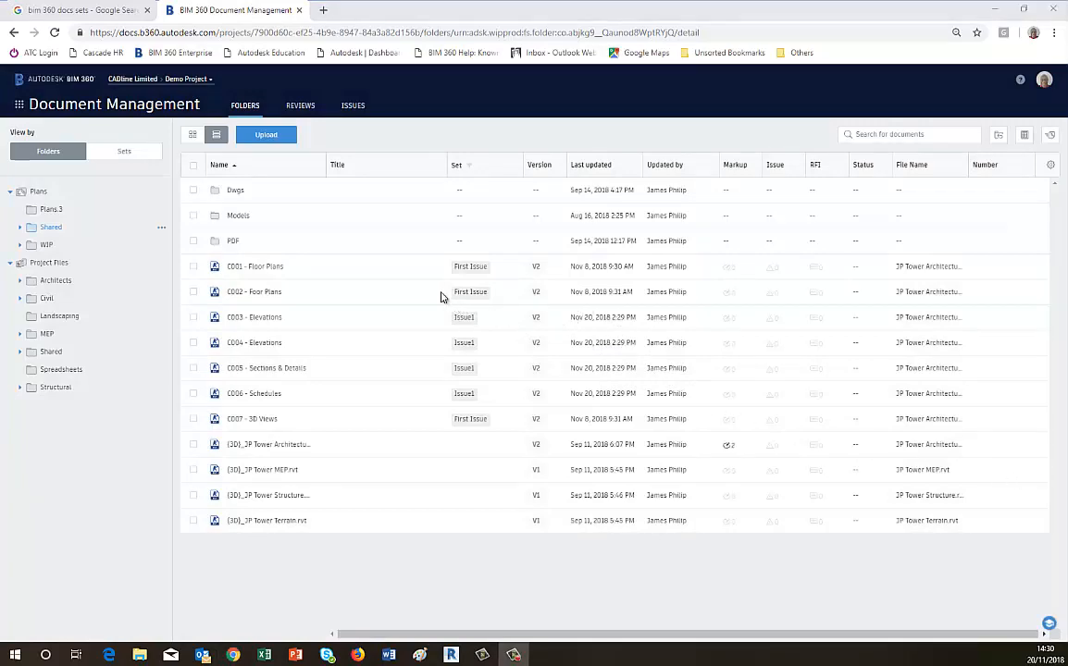
Open the set manager from the sets view and change the test set's issuance date to October 12, 2018.
click(130, 154)
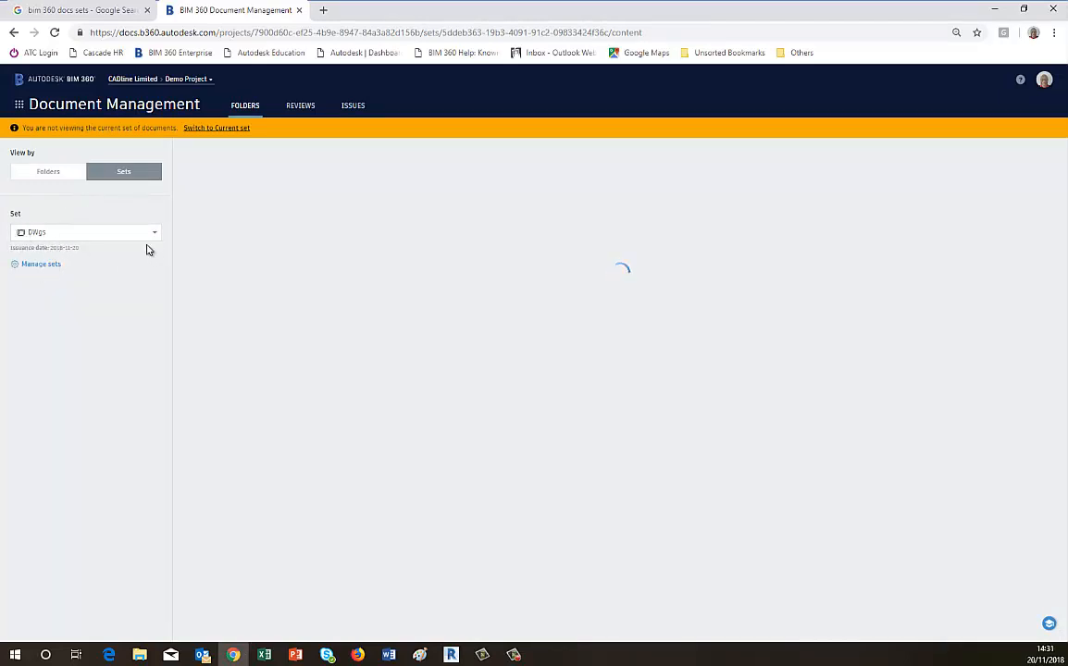
click(40, 266)
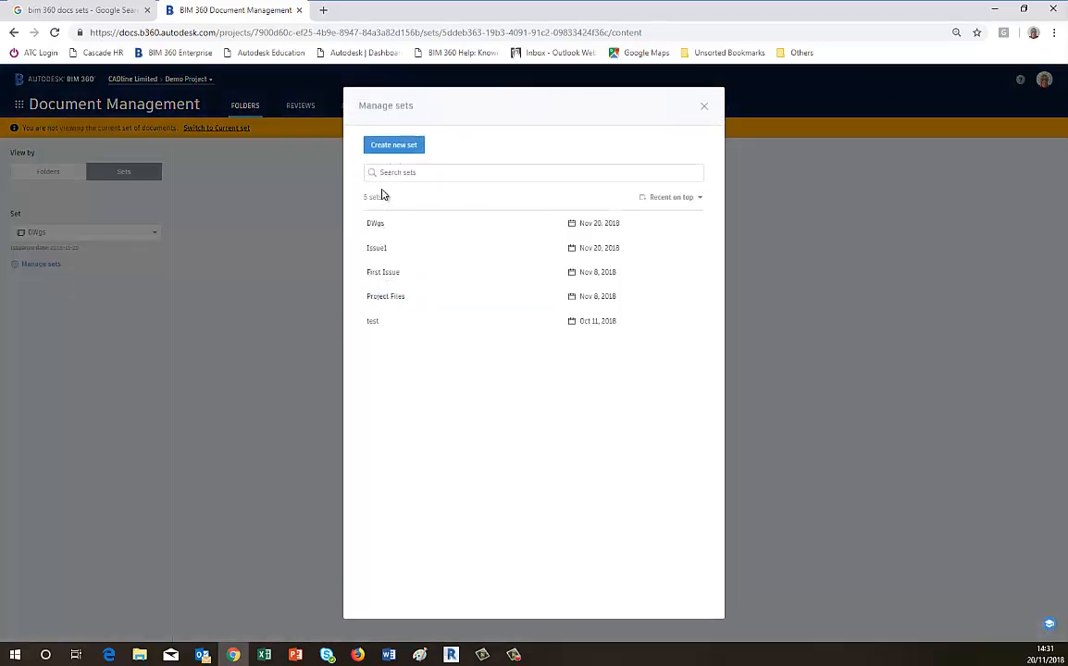
click(391, 224)
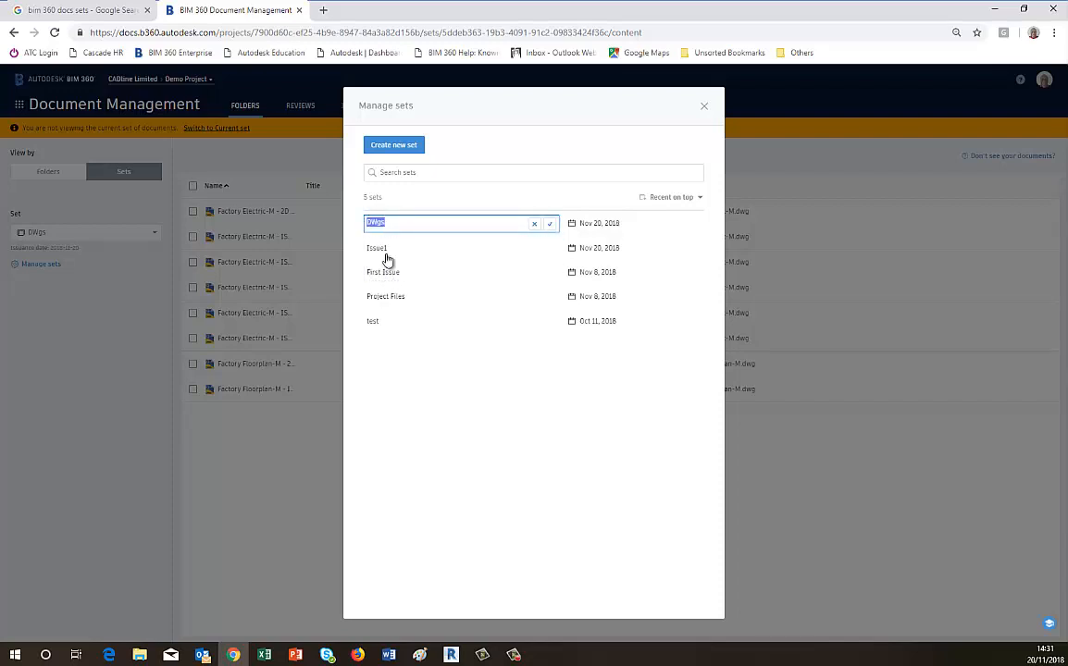
click(375, 324)
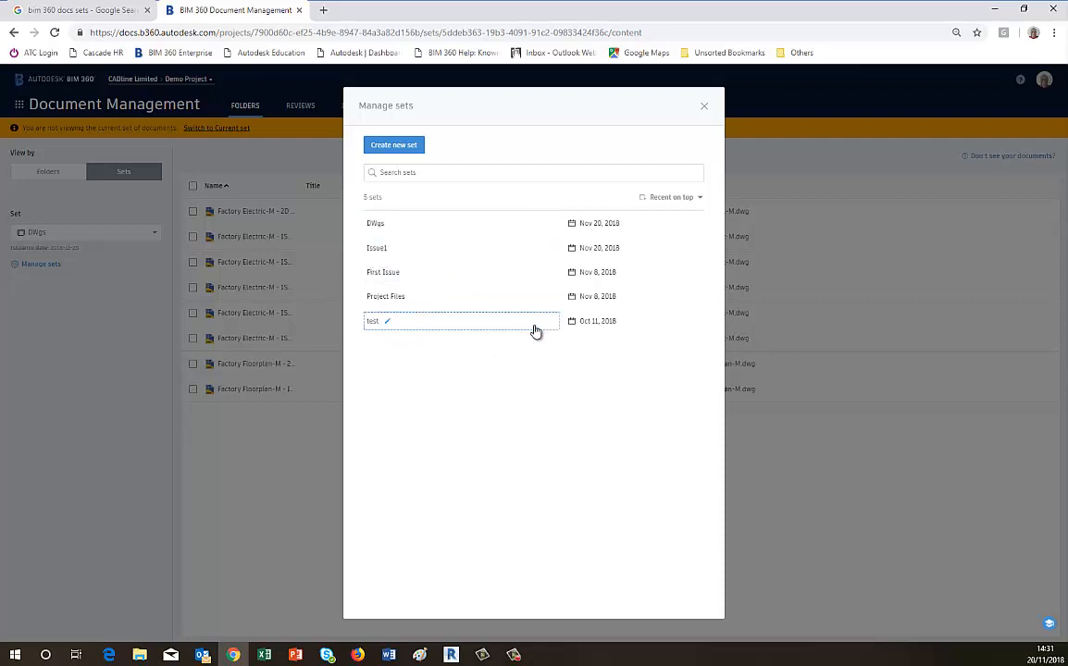
click(535, 322)
click(375, 324)
click(535, 323)
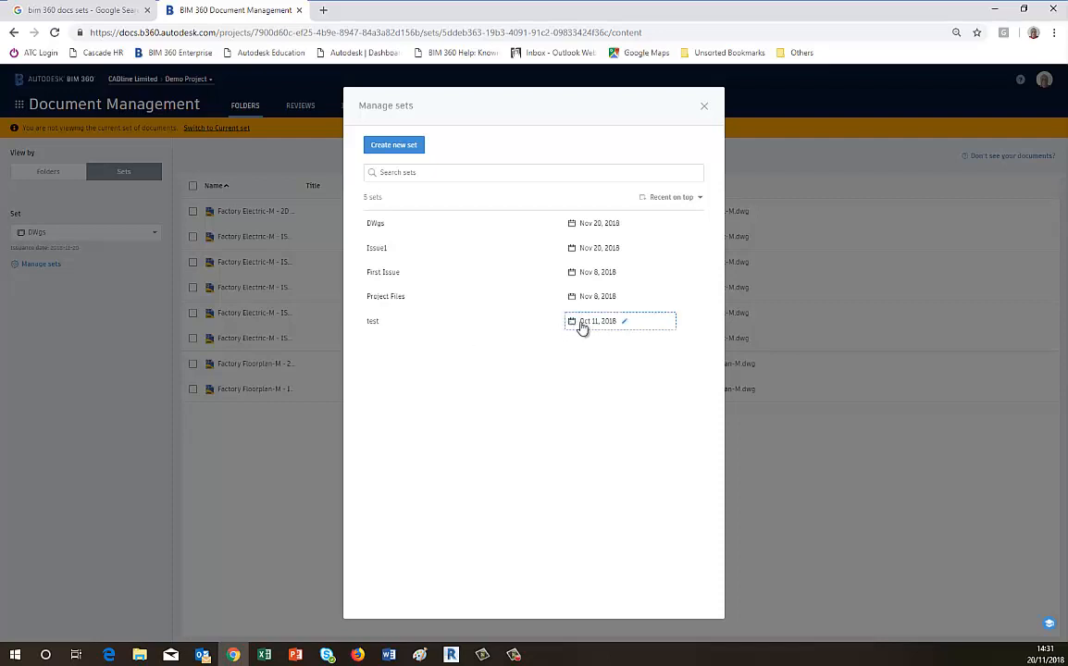
click(624, 330)
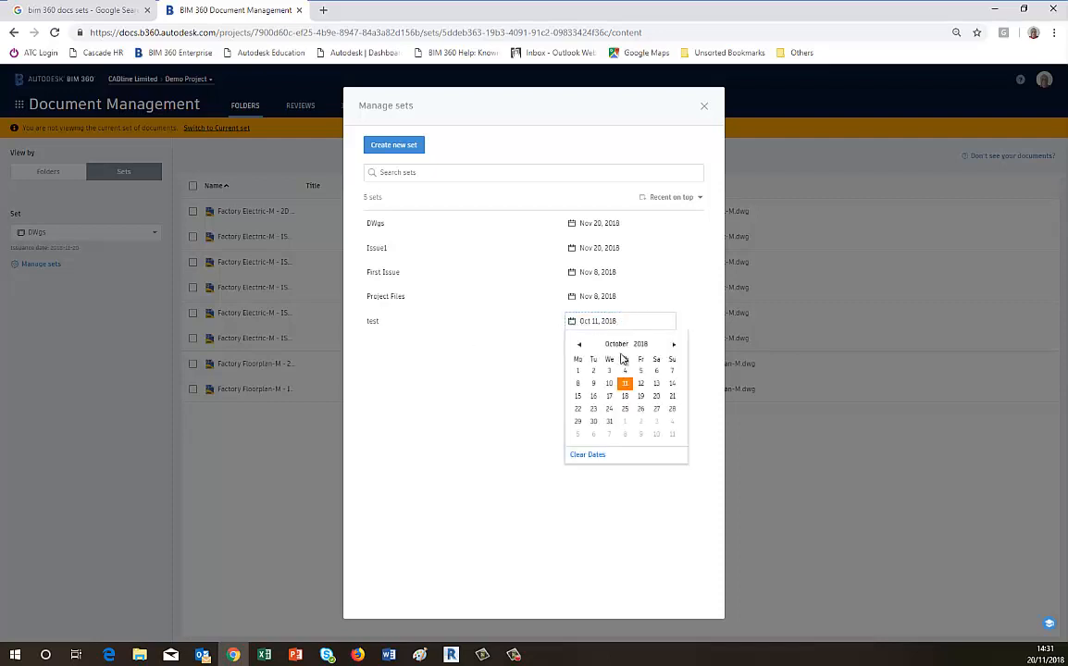
click(640, 383)
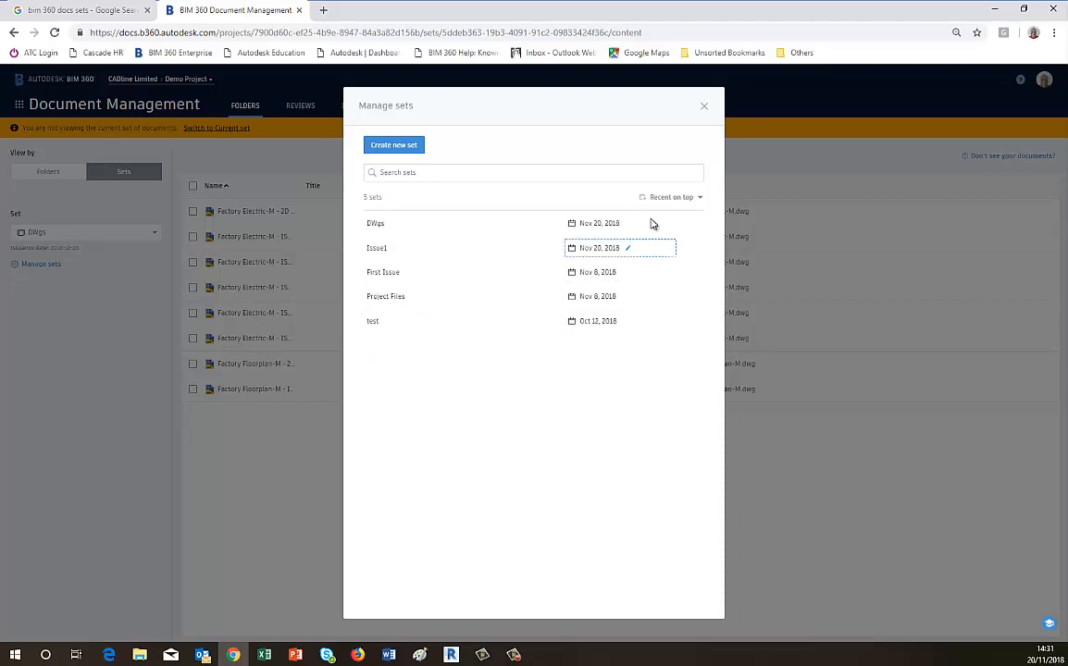
click(703, 108)
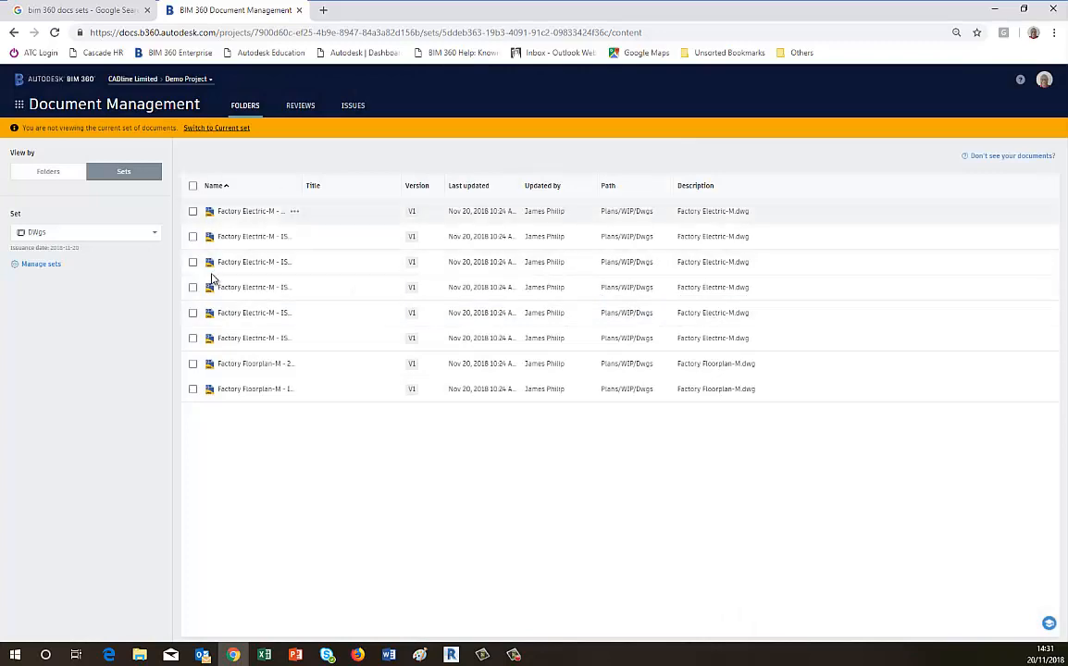